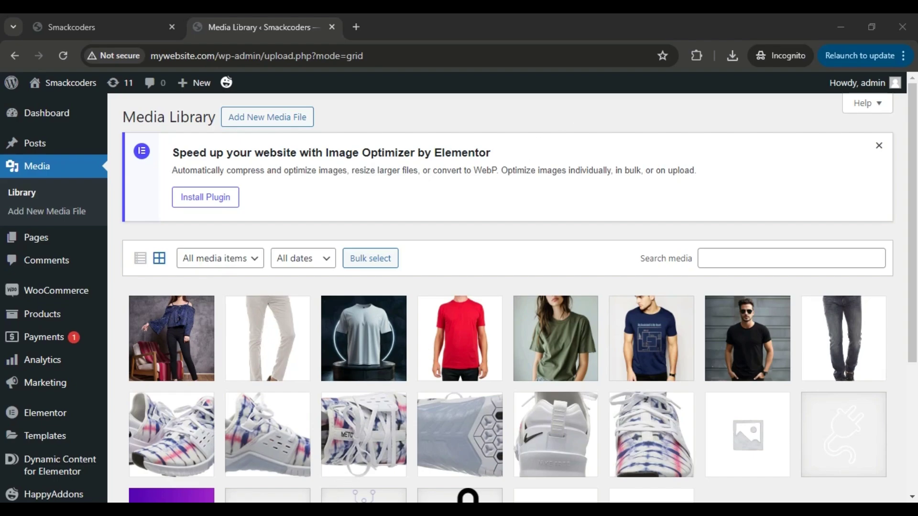
Step: Switch to the Sample CSV spreadsheet in Google Sheets and review the header columns from file_name through actual_url
{"action": "mouse_move", "coordinate": [311, 510]}
{"action": "left_click", "coordinate": [351, 454]}
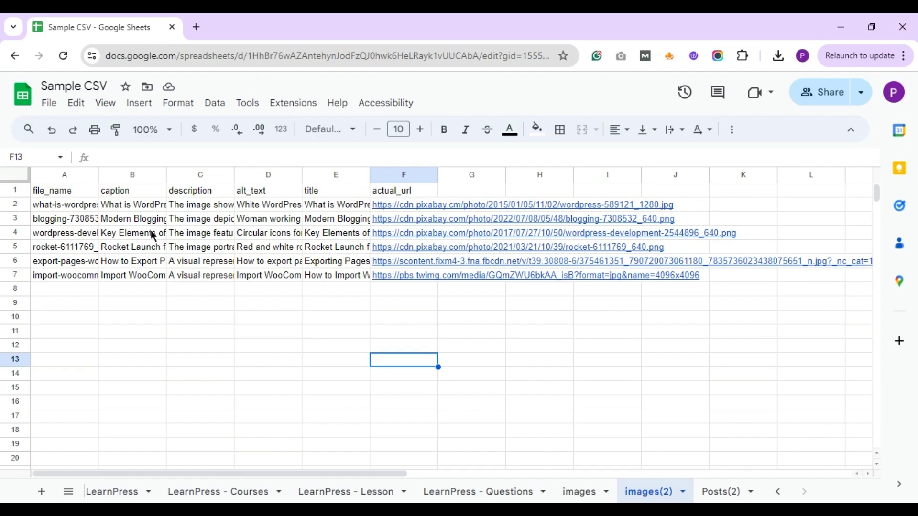
{"action": "left_click", "coordinate": [89, 196]}
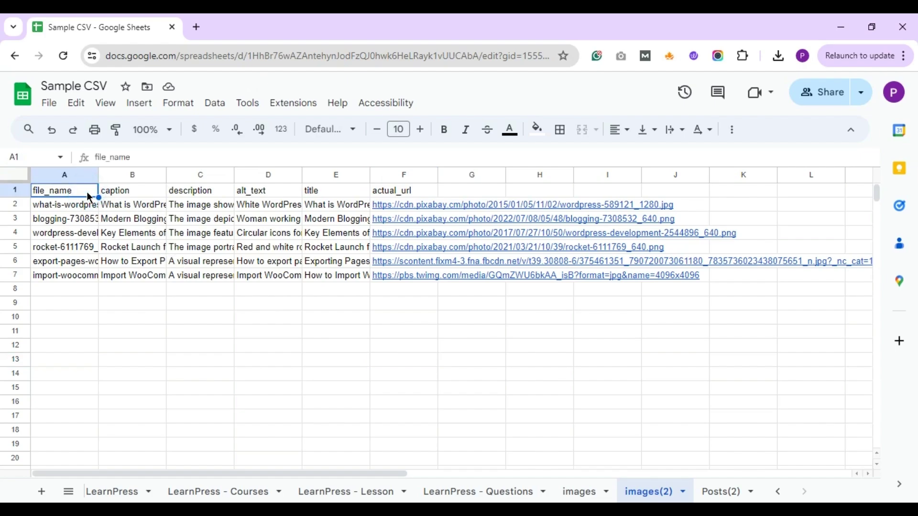
{"action": "key", "text": "Right"}
{"action": "key", "text": "Right"}
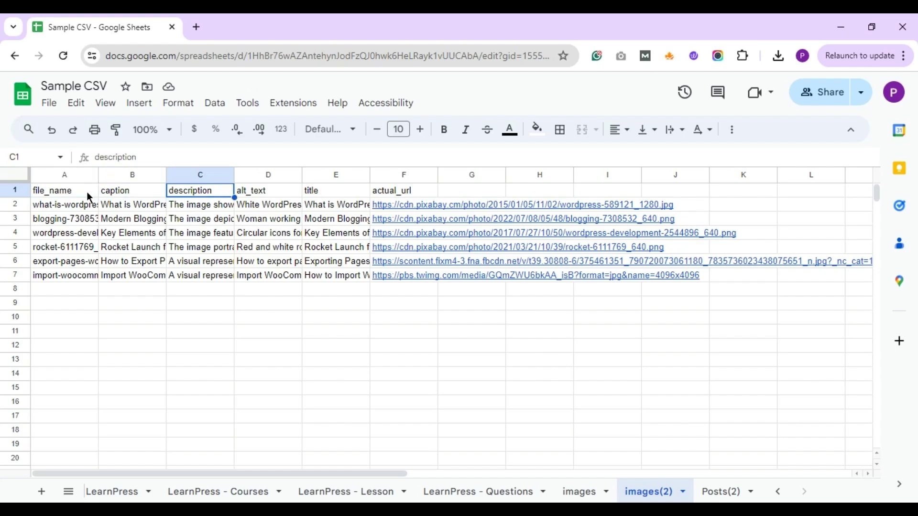
{"action": "key", "text": "Right"}
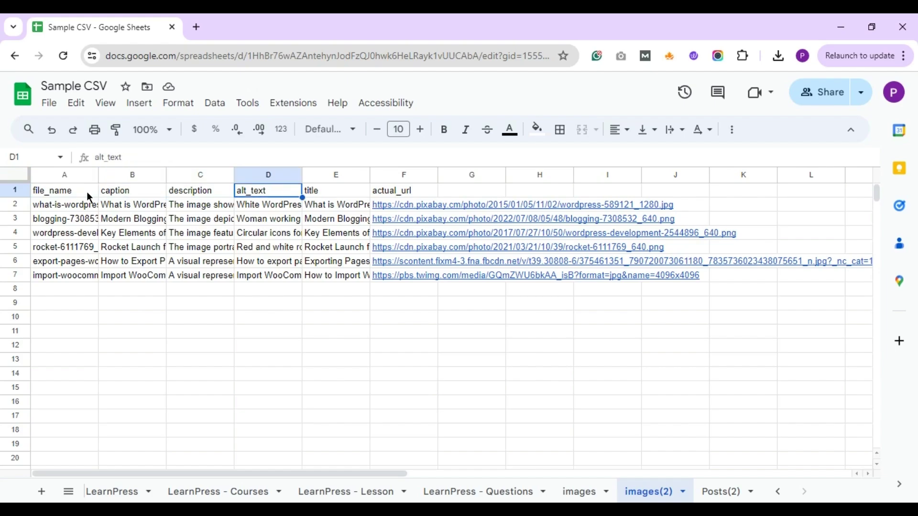
{"action": "key", "text": "Right"}
{"action": "key", "text": "Right"}
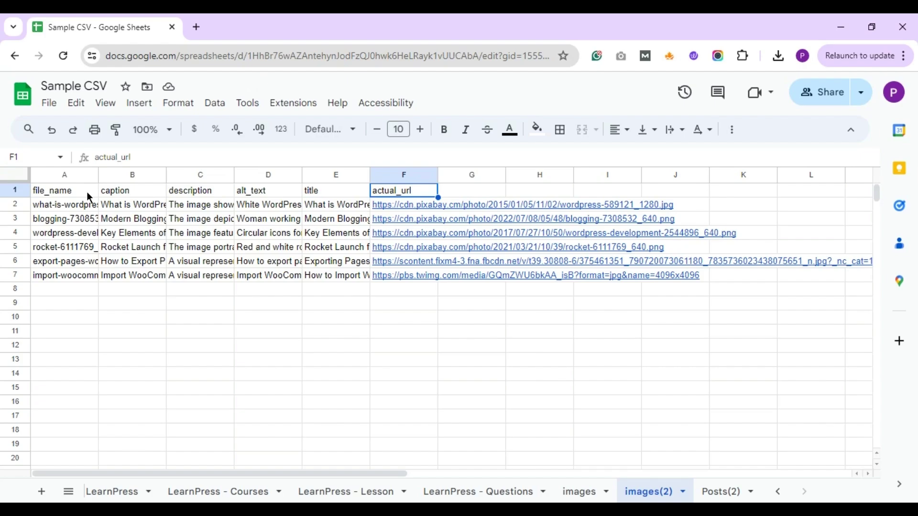
Step: Examine the image URLs listed row by row under the actual_url column
{"action": "key", "text": "Down"}
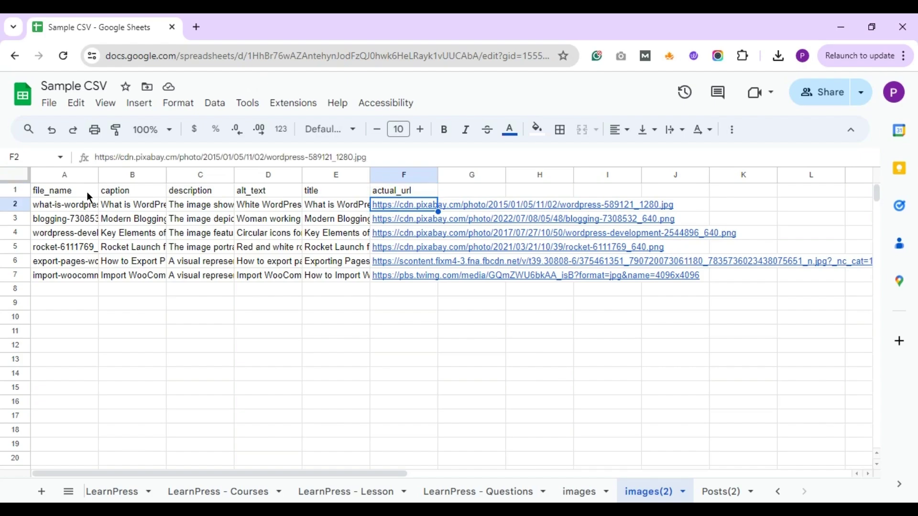
{"action": "key", "text": "Down"}
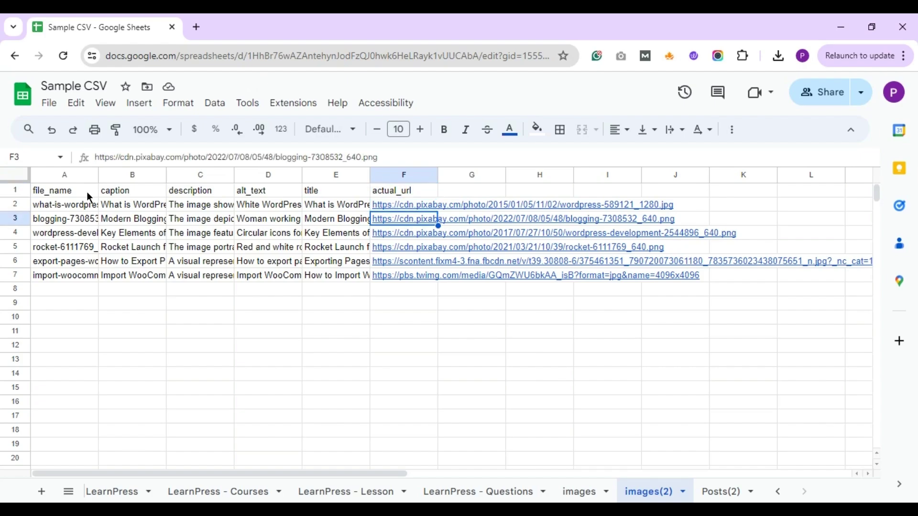
{"action": "key", "text": "Down"}
{"action": "key", "text": "Down"}
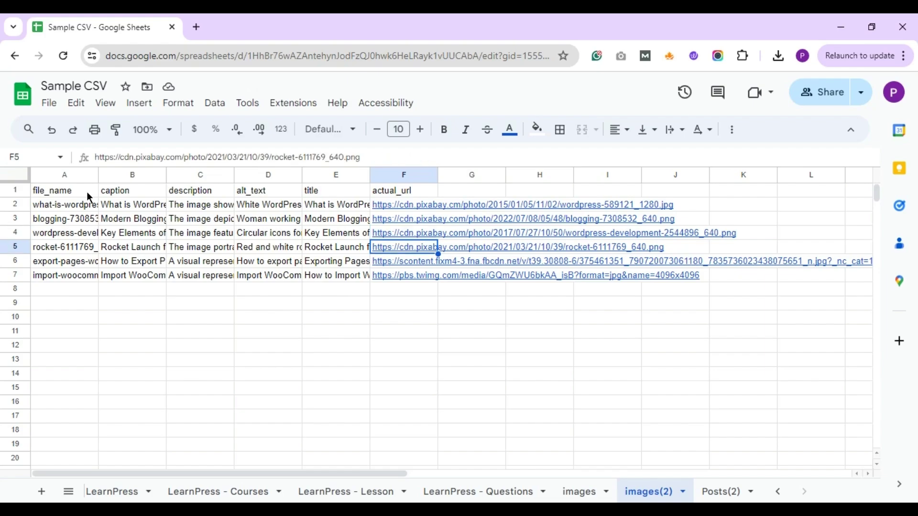
{"action": "key", "text": "Down"}
{"action": "key", "text": "Down"}
{"action": "key", "text": "Down"}
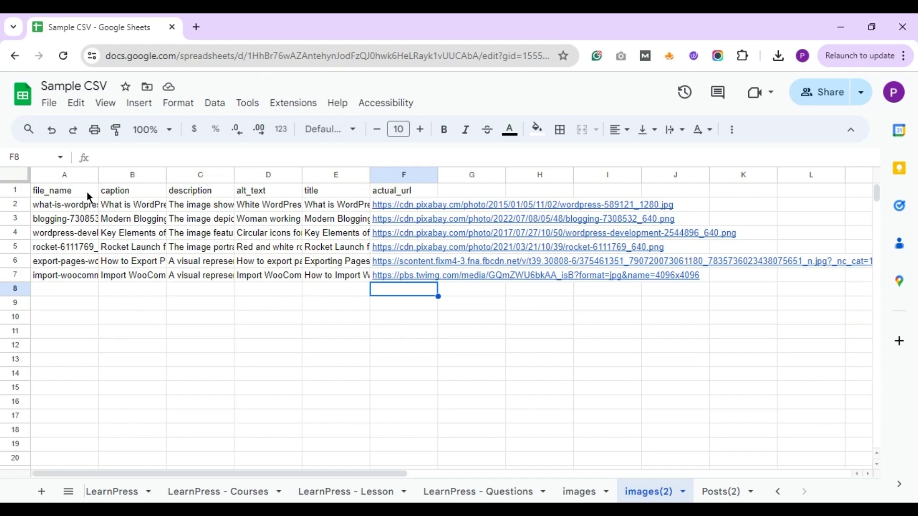
Step: Download the images(2) sheet as a Comma Separated Values (.csv) file
{"action": "left_click", "coordinate": [50, 103]}
{"action": "mouse_move", "coordinate": [158, 270]}
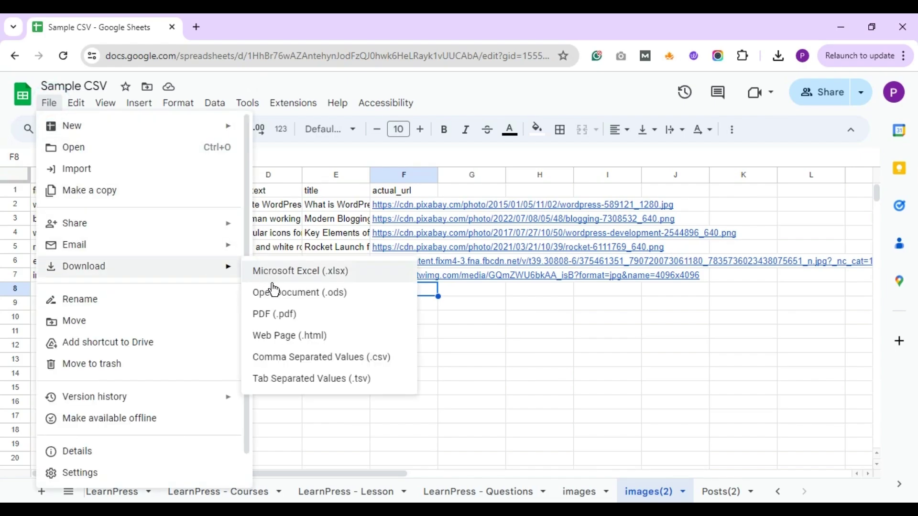
{"action": "left_click", "coordinate": [282, 360]}
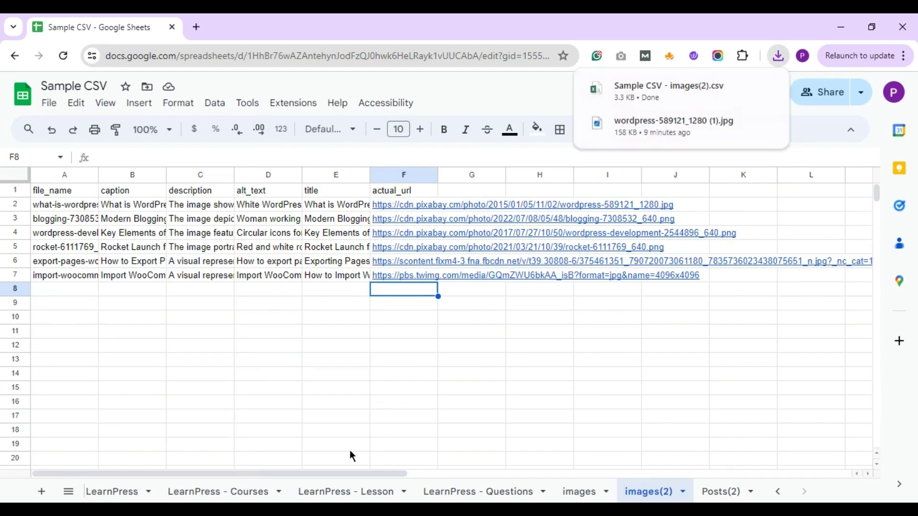
Step: Switch to the WordPress admin and start a media upload in Ultimate CSV Importer PRO using the Remote upload method
{"action": "mouse_move", "coordinate": [322, 472]}
{"action": "left_click", "coordinate": [268, 458]}
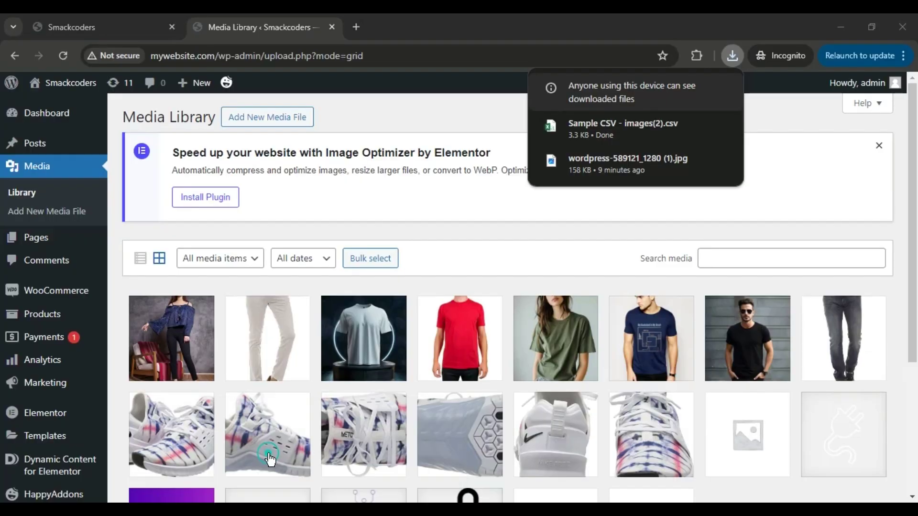
{"action": "scroll", "coordinate": [1, 225], "scroll_direction": "down", "scroll_amount": 3}
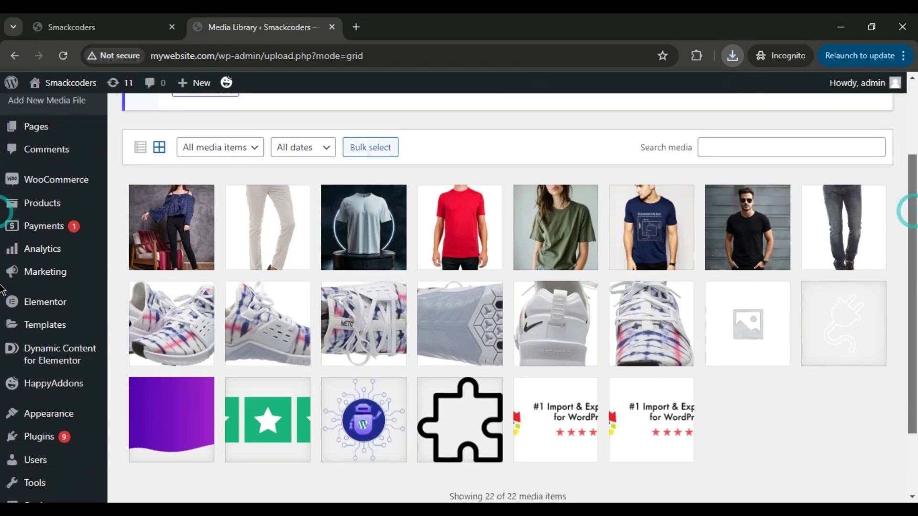
{"action": "scroll", "coordinate": [1, 316], "scroll_direction": "down", "scroll_amount": 1}
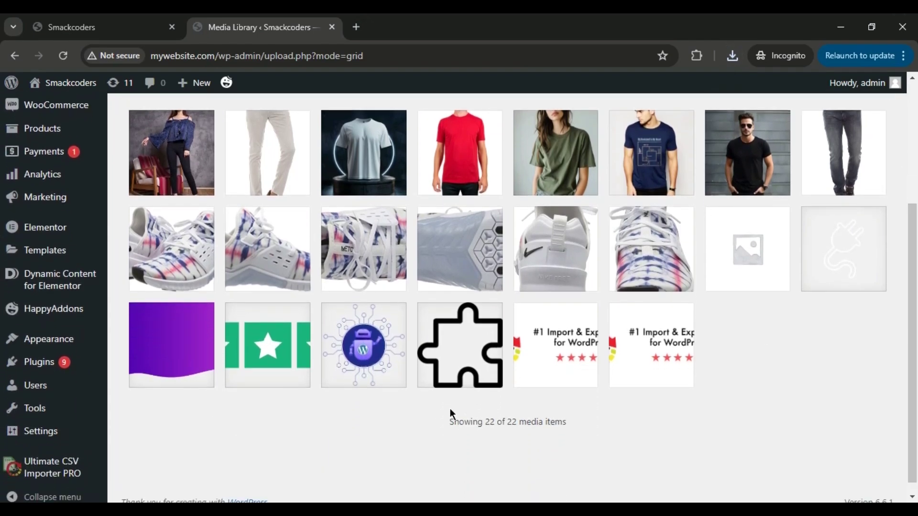
{"action": "left_click", "coordinate": [70, 467]}
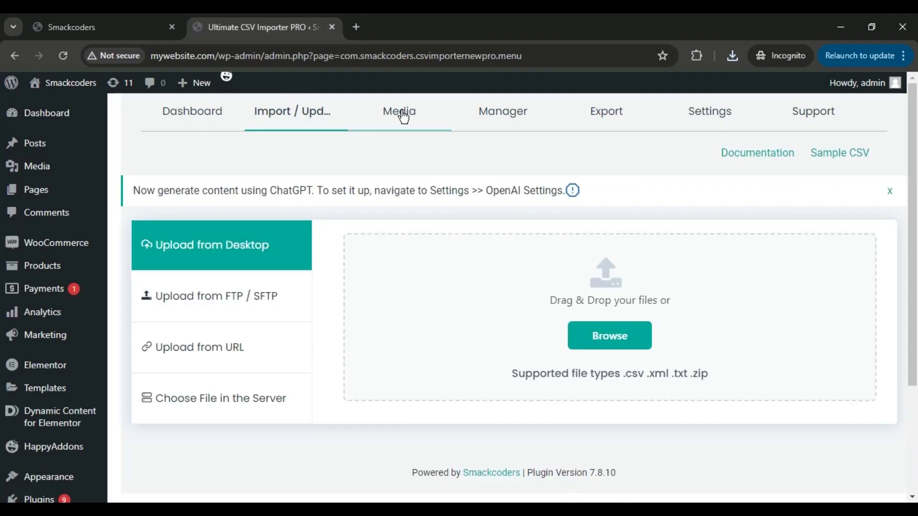
{"action": "left_click", "coordinate": [403, 116]}
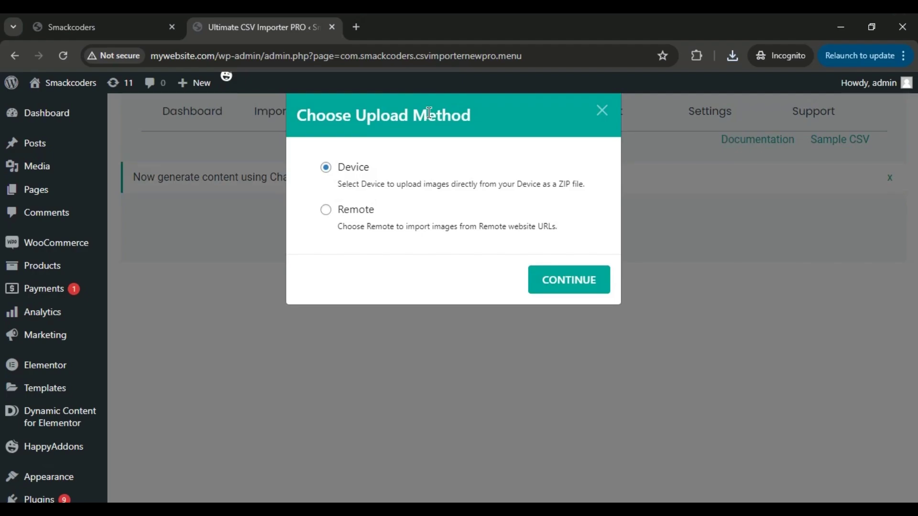
{"action": "left_click", "coordinate": [325, 210]}
{"action": "left_click", "coordinate": [578, 289]}
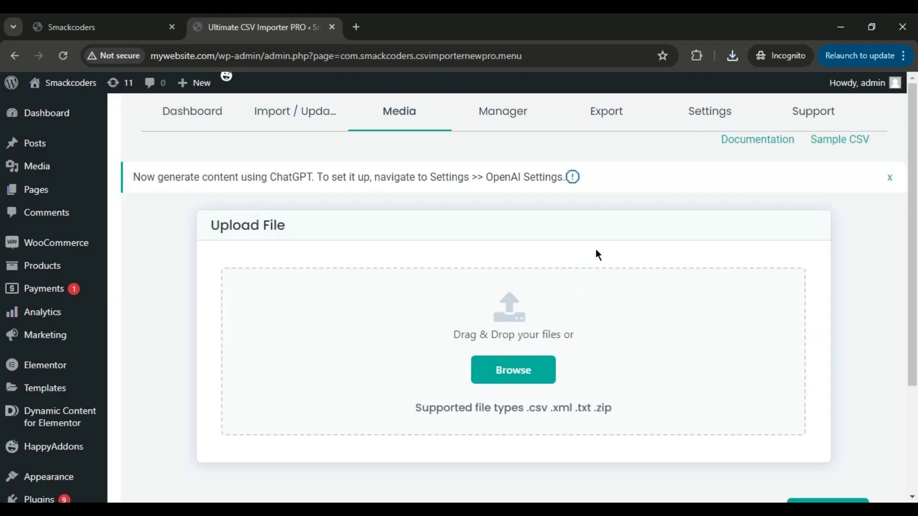
Step: Upload "Sample CSV - images(2)" from Downloads and continue with it as a Fresh Import
{"action": "left_click", "coordinate": [498, 382]}
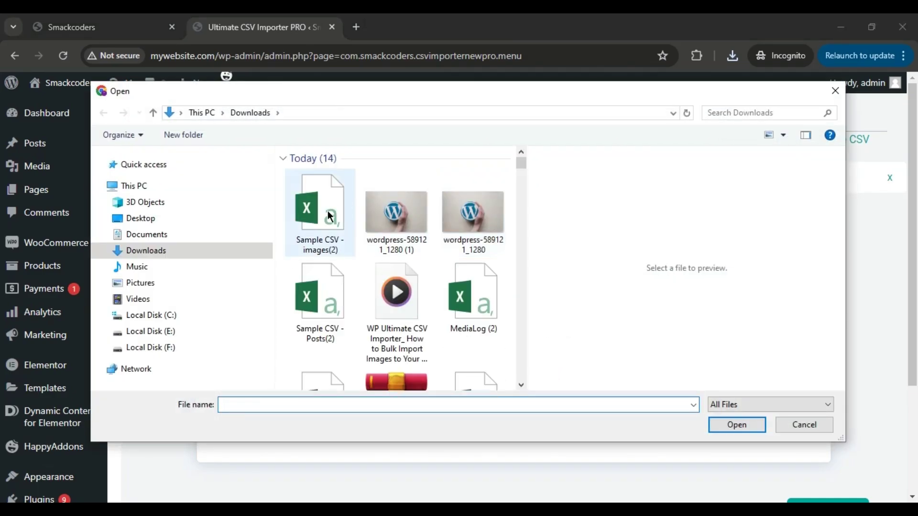
{"action": "left_click", "coordinate": [329, 216]}
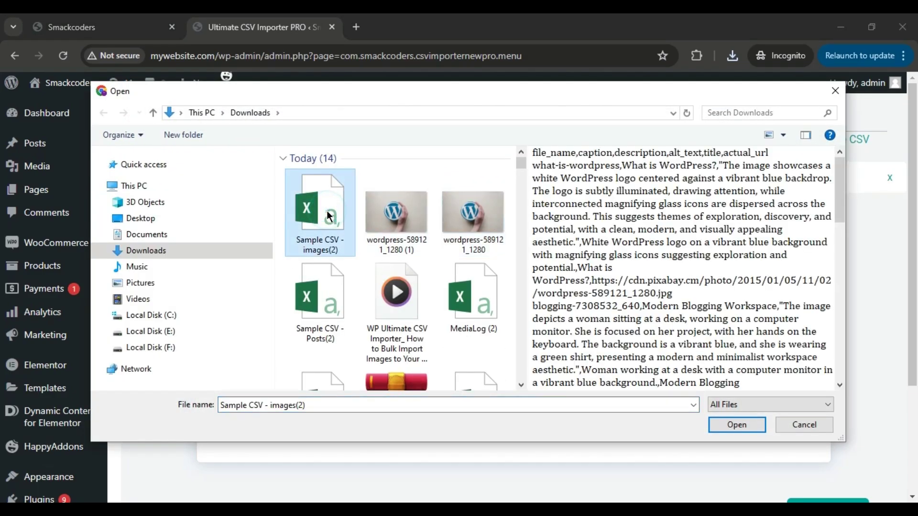
{"action": "left_click", "coordinate": [736, 425]}
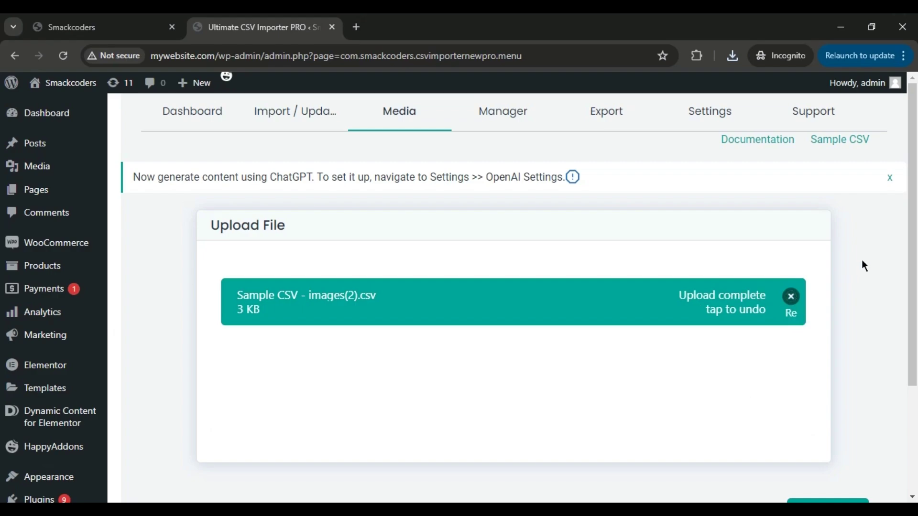
{"action": "scroll", "coordinate": [2, 227], "scroll_direction": "down", "scroll_amount": 3}
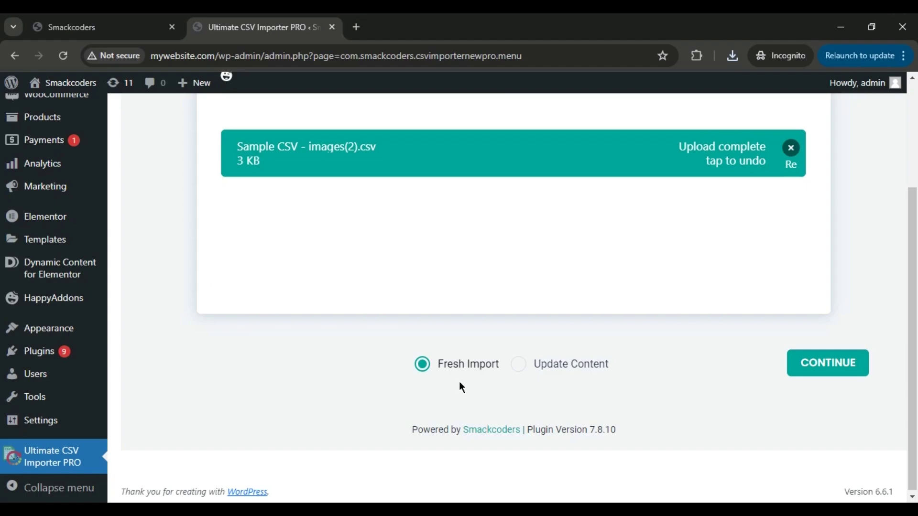
{"action": "left_click", "coordinate": [816, 364]}
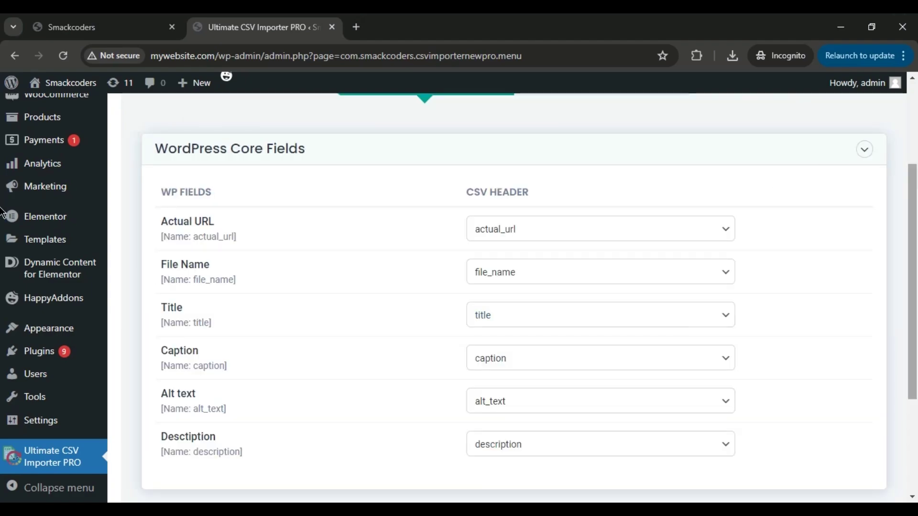
Step: Review the WordPress core field mapping and name the saved mapping "images-import(1)"
{"action": "scroll", "coordinate": [3, 213], "scroll_direction": "down", "scroll_amount": 1}
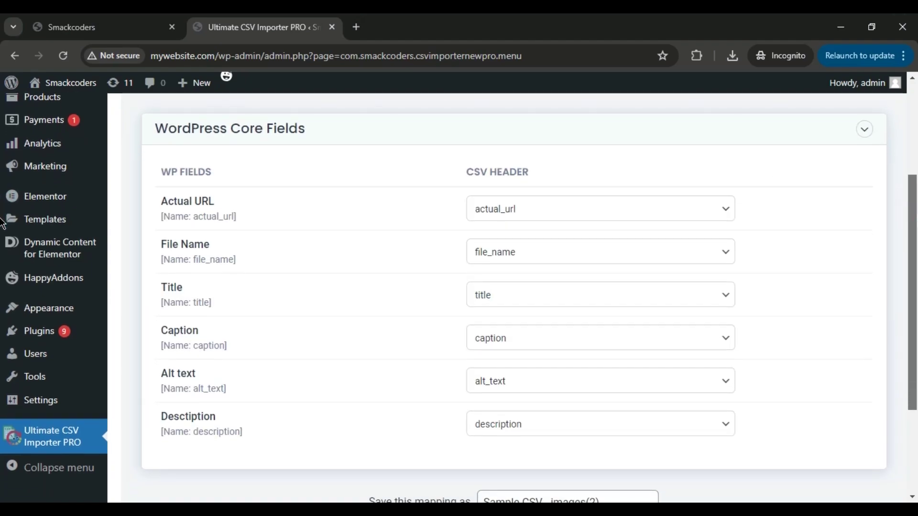
{"action": "scroll", "coordinate": [2, 225], "scroll_direction": "down", "scroll_amount": 1}
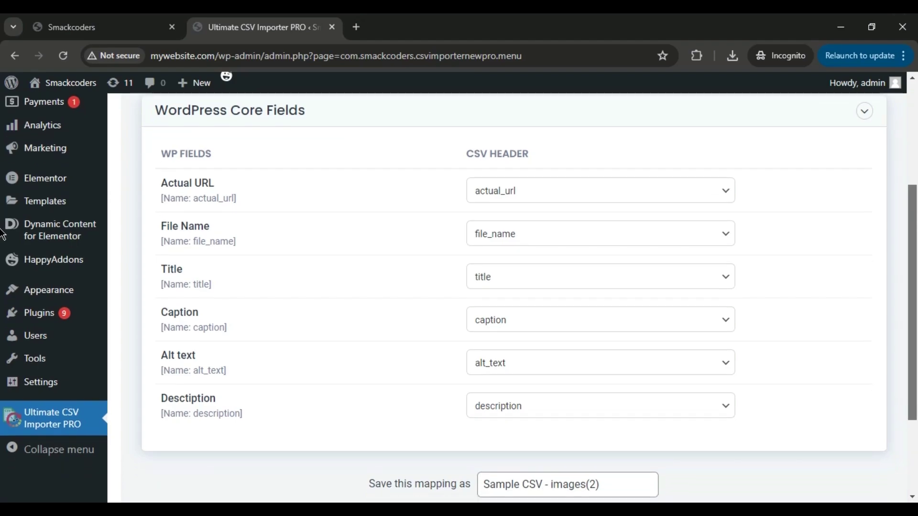
{"action": "scroll", "coordinate": [3, 258], "scroll_direction": "down", "scroll_amount": 2}
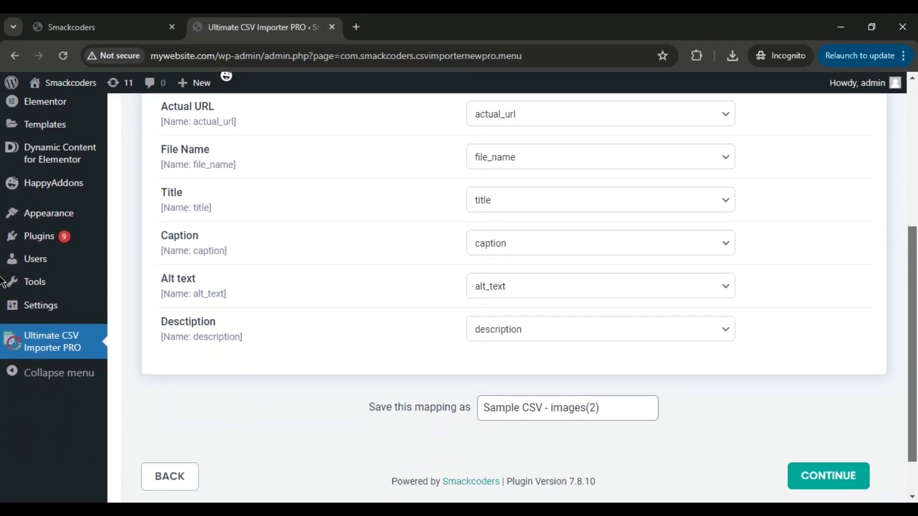
{"action": "scroll", "coordinate": [2, 272], "scroll_direction": "down", "scroll_amount": 2}
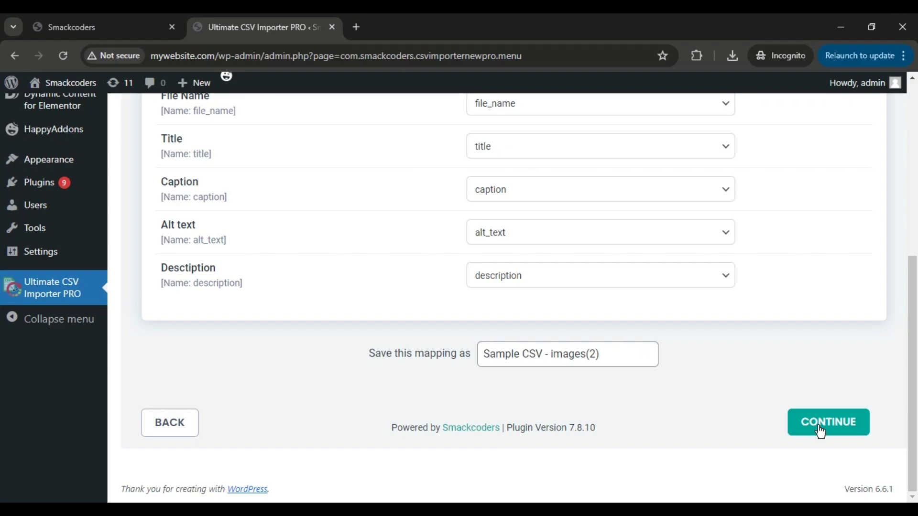
{"action": "left_click", "coordinate": [636, 344]}
{"action": "key", "text": "BackSpace"}
{"action": "key", "text": "BackSpace"}
{"action": "key", "text": "BackSpace"}
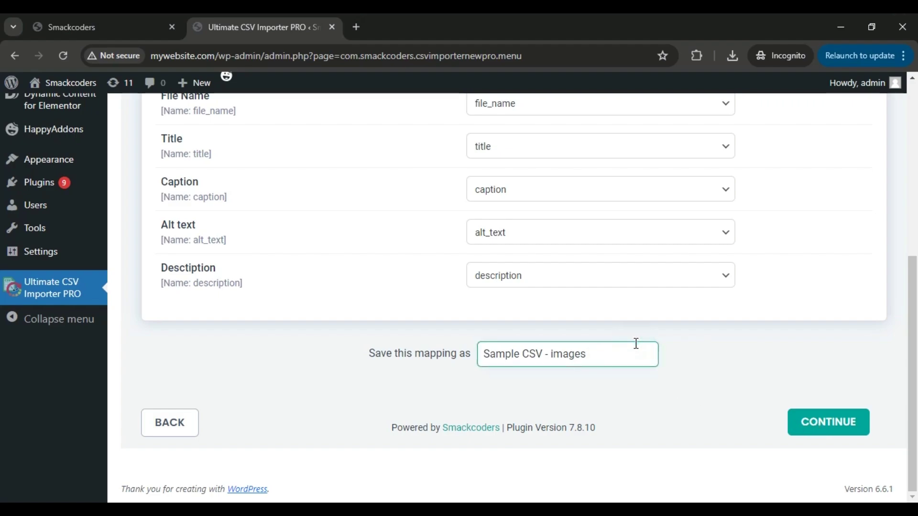
{"action": "key", "text": "ctrl+shift+Left"}
{"action": "key", "text": "ctrl+shift+Left"}
{"action": "key", "text": "BackSpace"}
{"action": "key", "text": "ctrl+shift+Left"}
{"action": "key", "text": "BackSpace"}
{"action": "type", "text": "-import(1"}
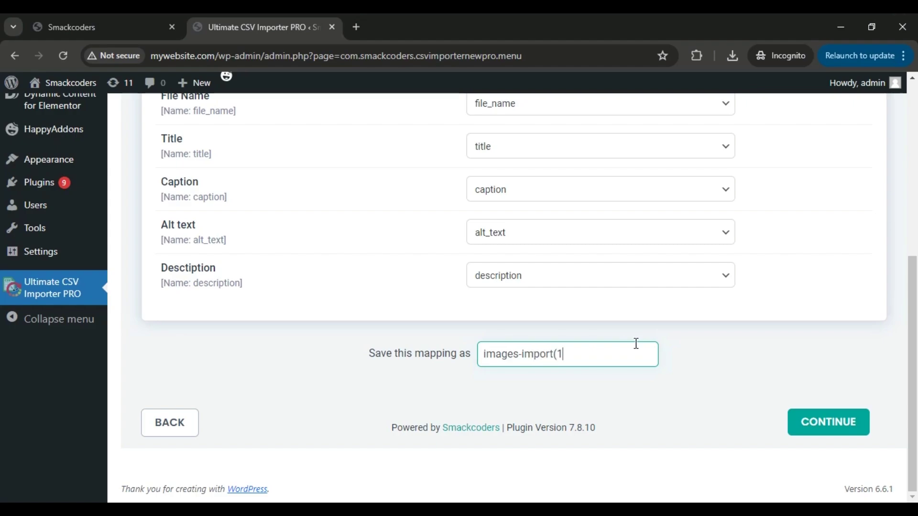
{"action": "type", "text": ")"}
Step: Accept the field mapping and run the import with "Use media images if already available"
{"action": "left_click", "coordinate": [843, 432]}
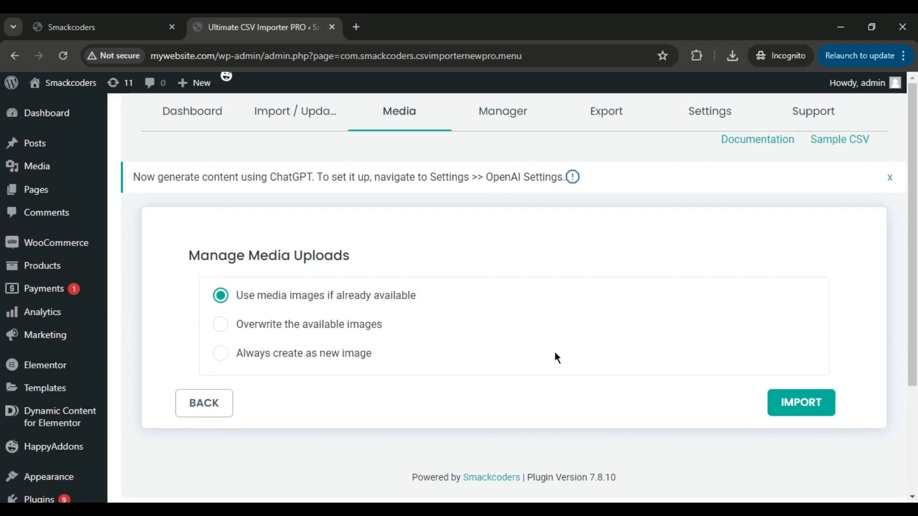
{"action": "left_click", "coordinate": [809, 404]}
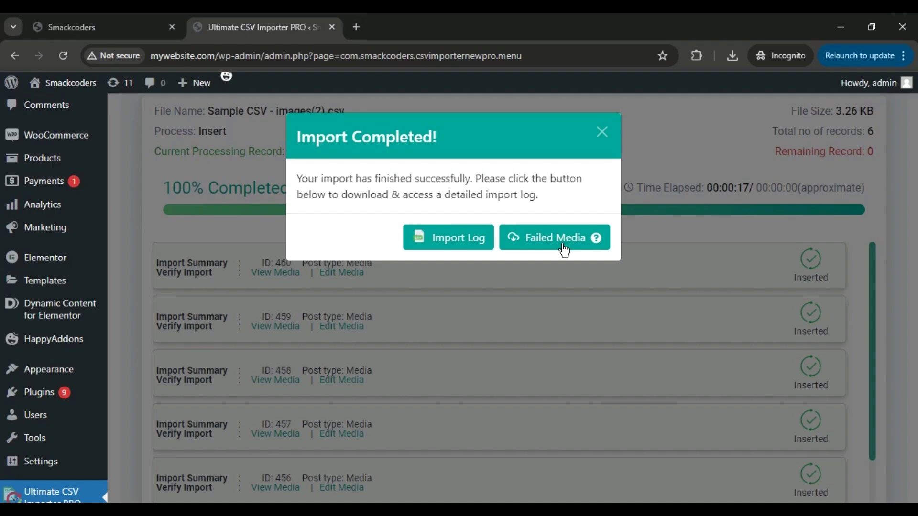
Step: Save the import log to Downloads as MediaLog (3) and open it in Excel
{"action": "left_click", "coordinate": [476, 246]}
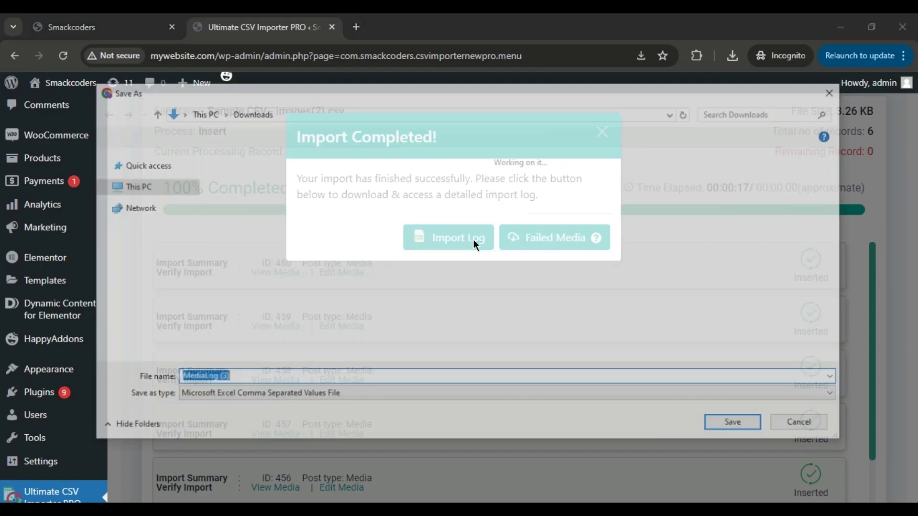
{"action": "key", "text": "Return"}
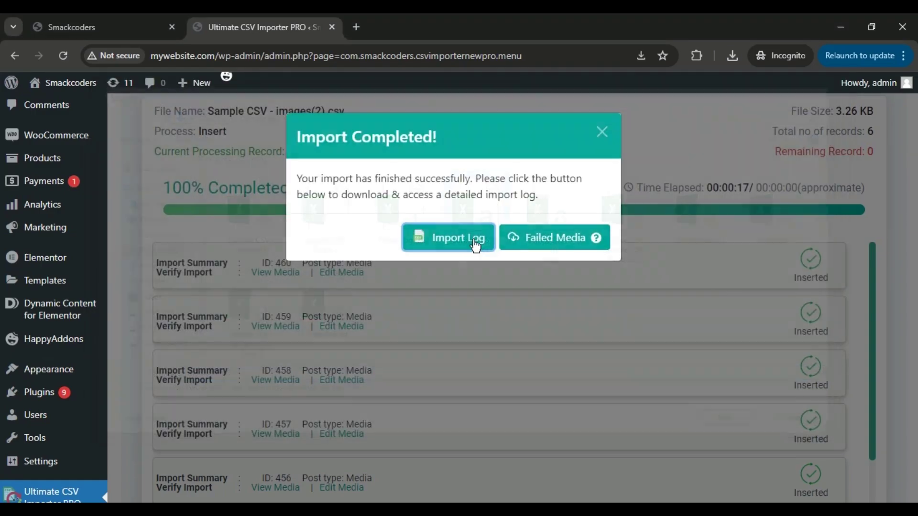
{"action": "left_click", "coordinate": [621, 125]}
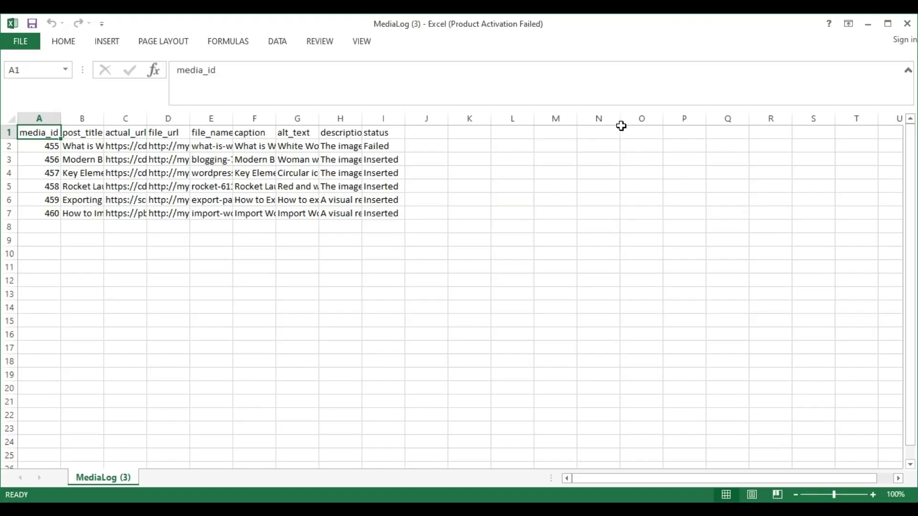
Step: Examine the media_id, post_title, actual_url and file_url values of the first record in the import log
{"action": "key", "text": "Down"}
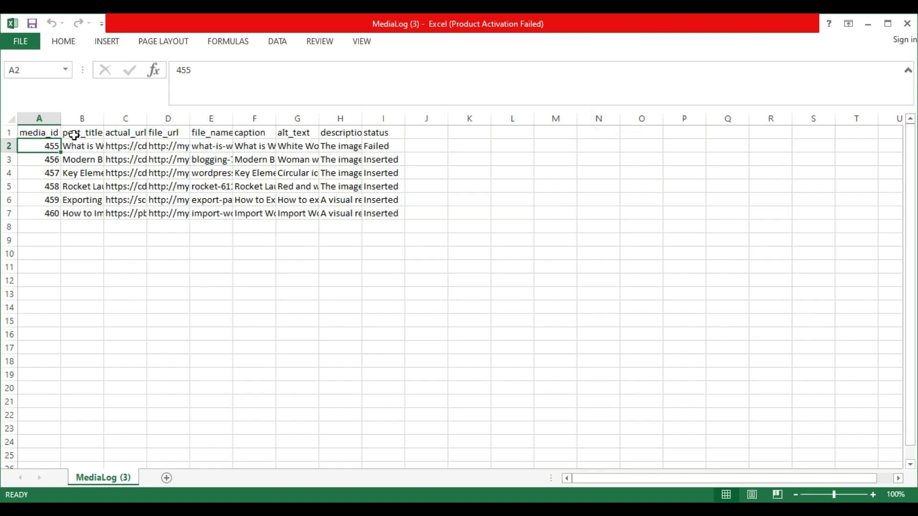
{"action": "left_click", "coordinate": [74, 135]}
{"action": "key", "text": "Left"}
{"action": "key", "text": "Down"}
{"action": "left_click", "coordinate": [74, 134]}
{"action": "key", "text": "Right"}
{"action": "key", "text": "Down"}
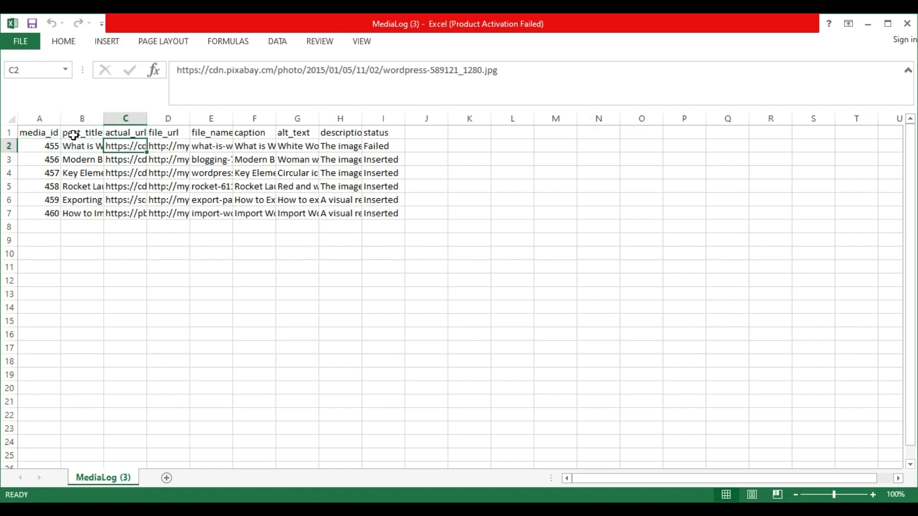
{"action": "key", "text": "Right"}
{"action": "key", "text": "Up"}
{"action": "key", "text": "Down"}
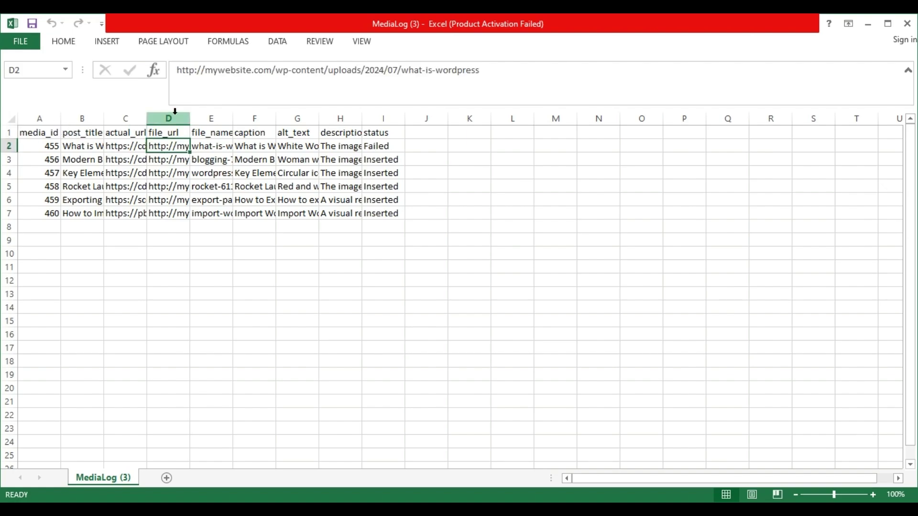
Step: Widen the file_url column to check the log's URLs and status entries, and close MediaLog (3) without saving
{"action": "left_click_drag", "start_coordinate": [190, 119], "coordinate": [246, 119]}
{"action": "key", "text": "Up"}
{"action": "key", "text": "ctrl+Right"}
{"action": "key", "text": "Down"}
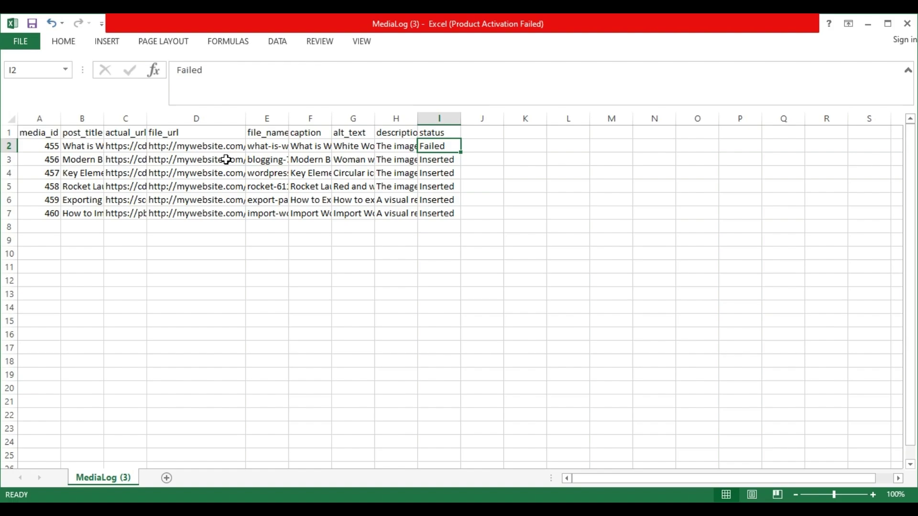
{"action": "key", "text": "Down"}
{"action": "key", "text": "Down"}
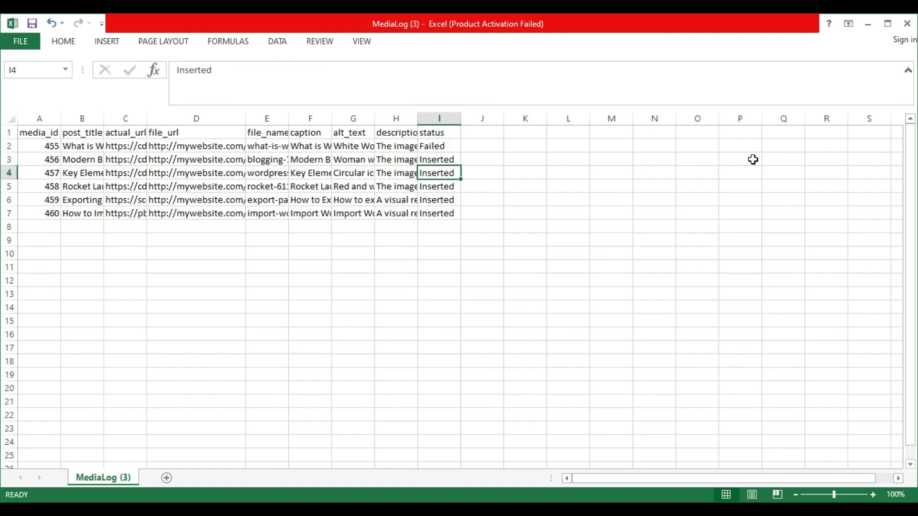
{"action": "left_click", "coordinate": [907, 24]}
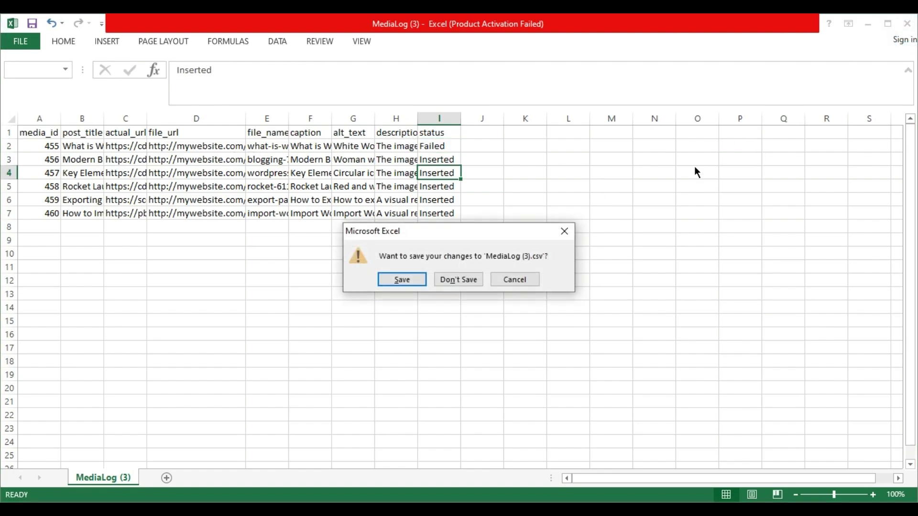
{"action": "left_click", "coordinate": [469, 277]}
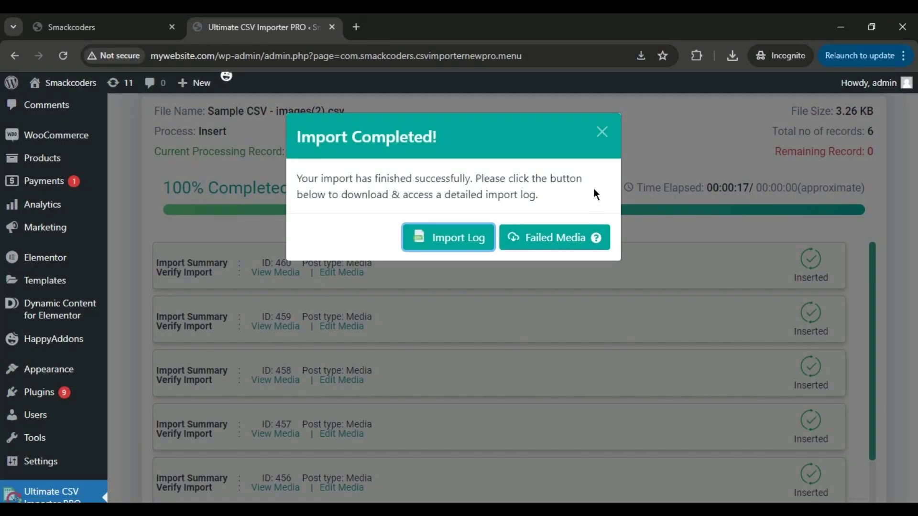
Step: Download the failed media log to Downloads as FailedLog and open it in Excel
{"action": "left_click", "coordinate": [564, 243]}
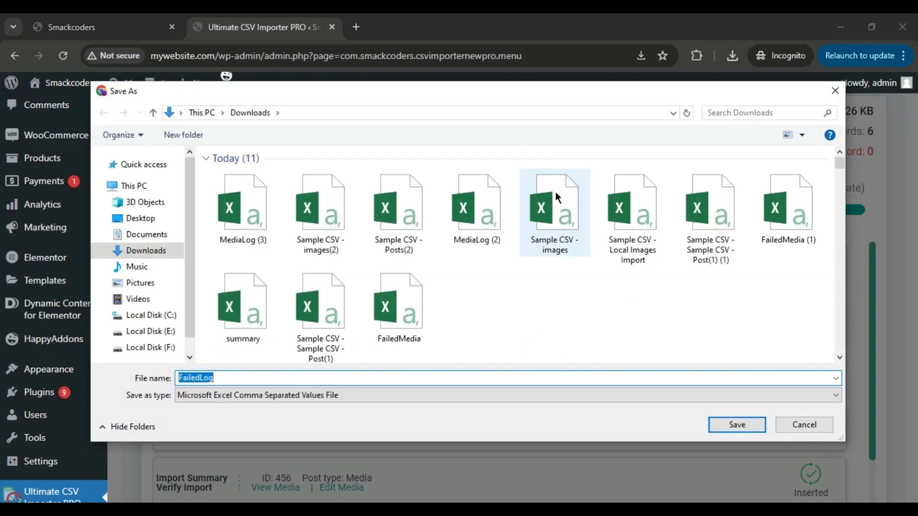
{"action": "key", "text": "Return"}
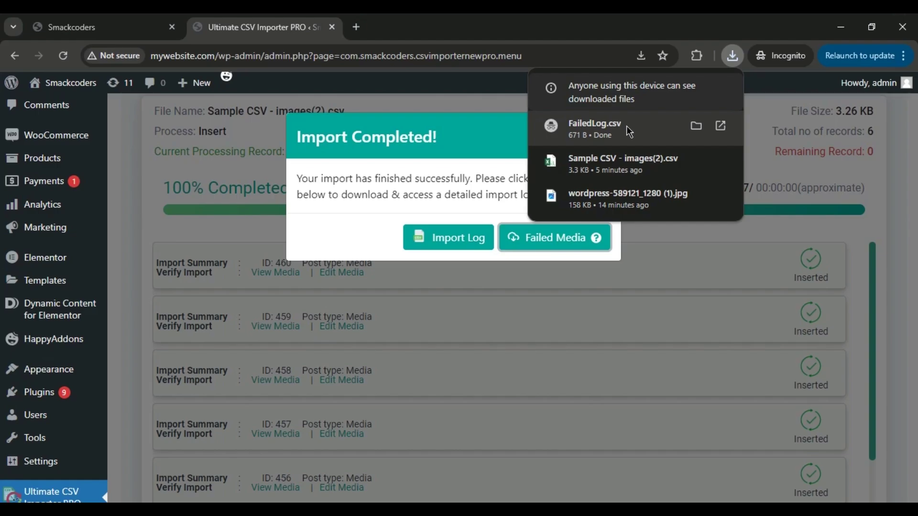
{"action": "left_click", "coordinate": [629, 129]}
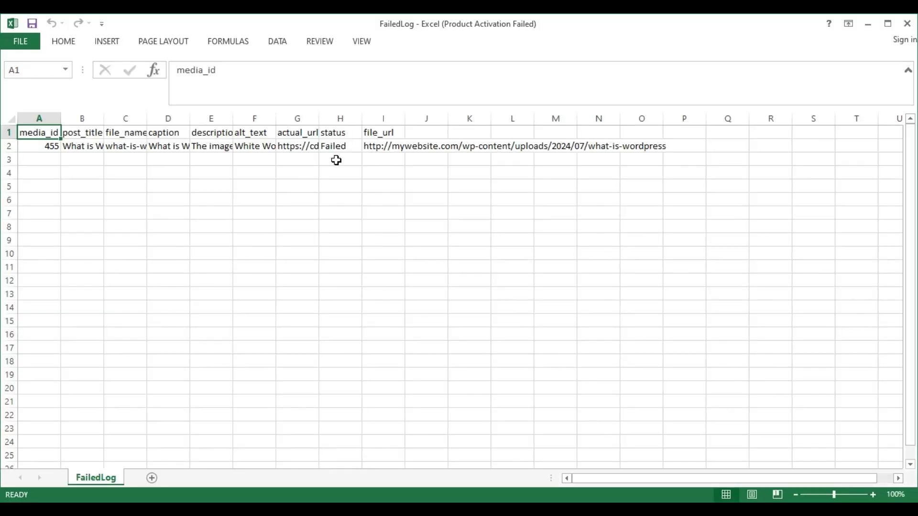
Step: Examine the record in FailedLog field by field, from media_id through status to file_url
{"action": "left_click", "coordinate": [35, 145]}
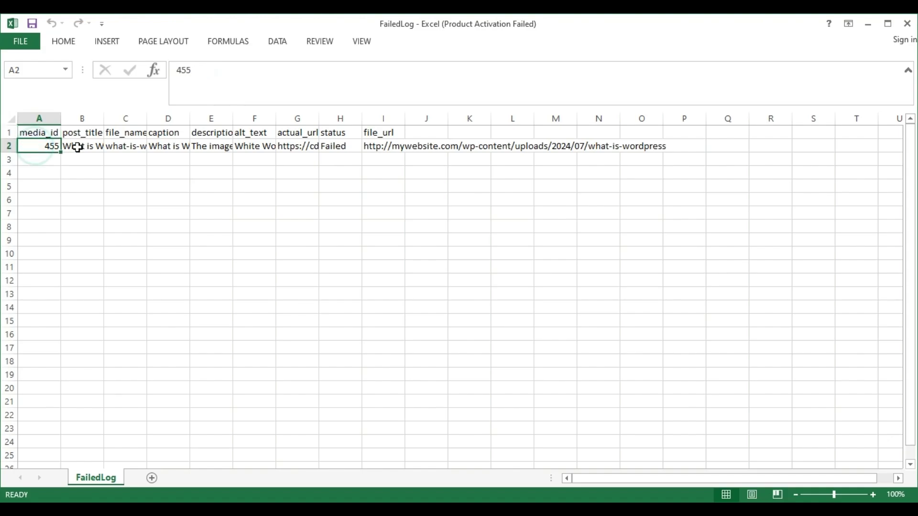
{"action": "left_click", "coordinate": [96, 145]}
{"action": "key", "text": "Right"}
{"action": "key", "text": "Right"}
{"action": "key", "text": "Right"}
{"action": "key", "text": "Right"}
{"action": "key", "text": "Right"}
{"action": "key", "text": "Right"}
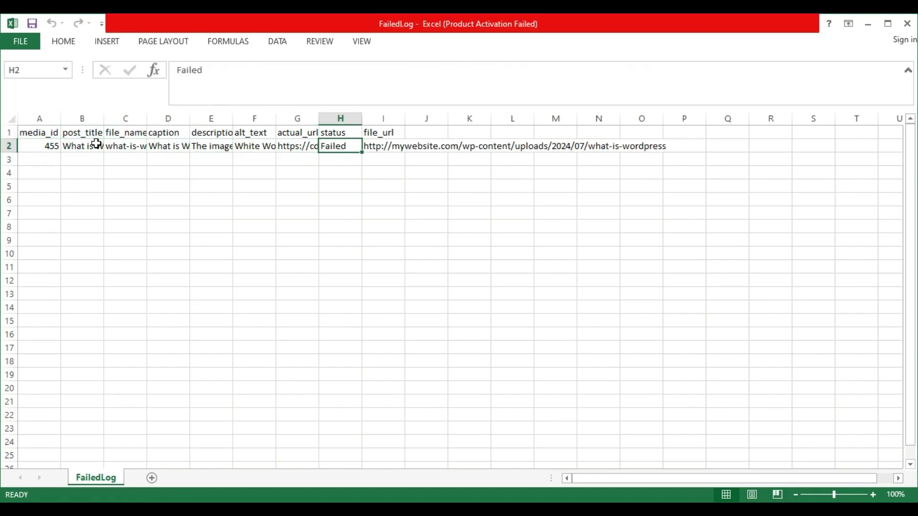
{"action": "key", "text": "Right"}
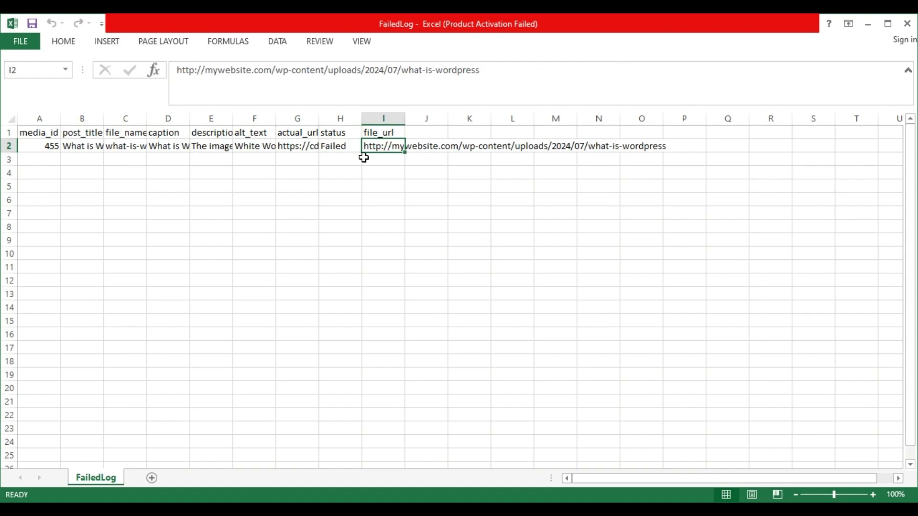
{"action": "left_click", "coordinate": [380, 144]}
Step: Open the FailedLog record's actual_url in a new browser tab to check the image, and return to the importer page
{"action": "left_click", "coordinate": [310, 147]}
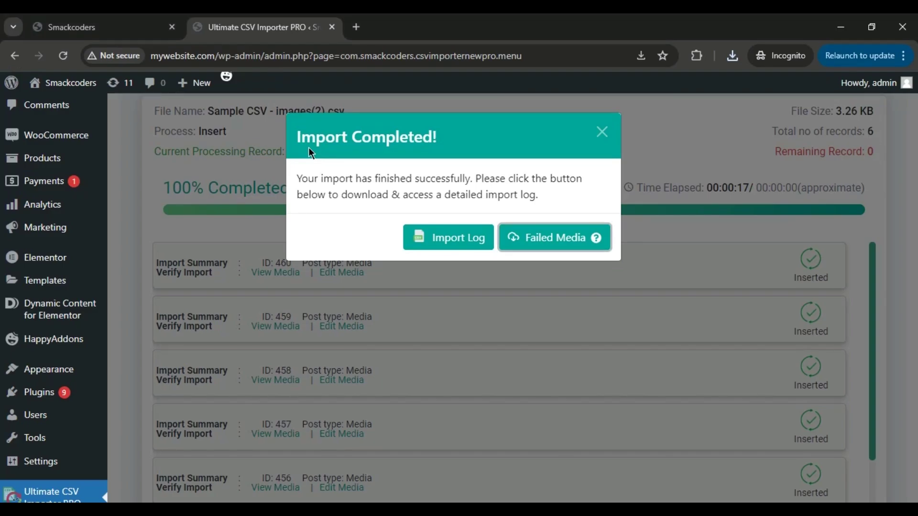
{"action": "key", "text": "ctrl+t"}
{"action": "type", "text": "https://cdn.pixabay.cm/photo/2015/01/05/11/02/wordpress-589121_1280.jpg"}
{"action": "key", "text": "Return"}
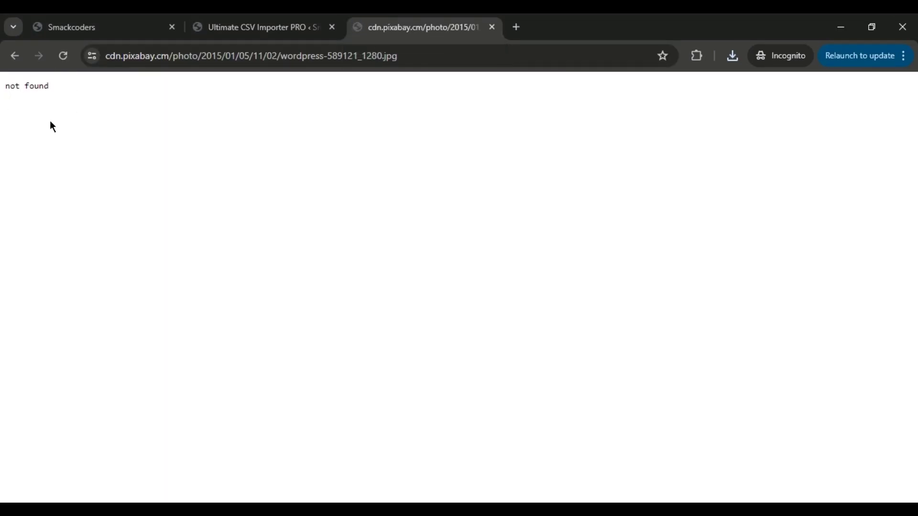
{"action": "left_click", "coordinate": [260, 27]}
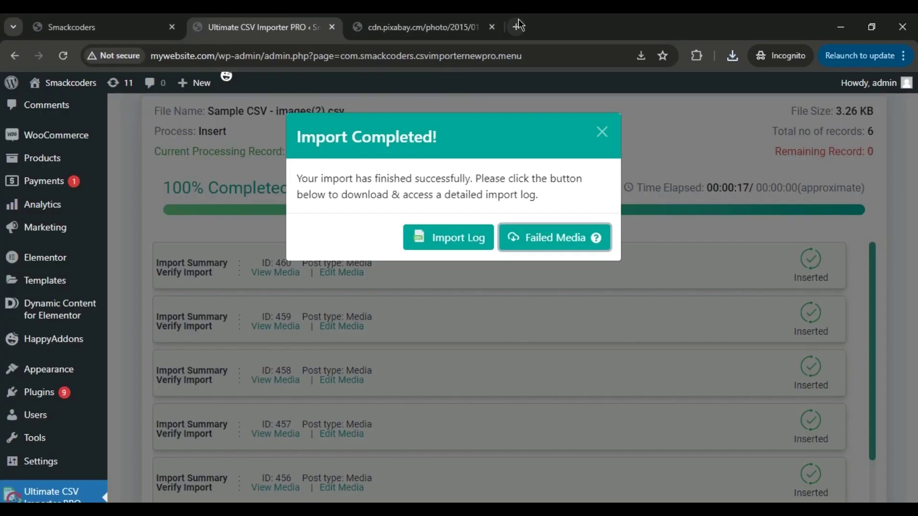
Step: Dismiss the import completion dialog and review the import summary list down to its last record
{"action": "left_click", "coordinate": [602, 132]}
{"action": "scroll", "coordinate": [3, 225], "scroll_direction": "down", "scroll_amount": 1}
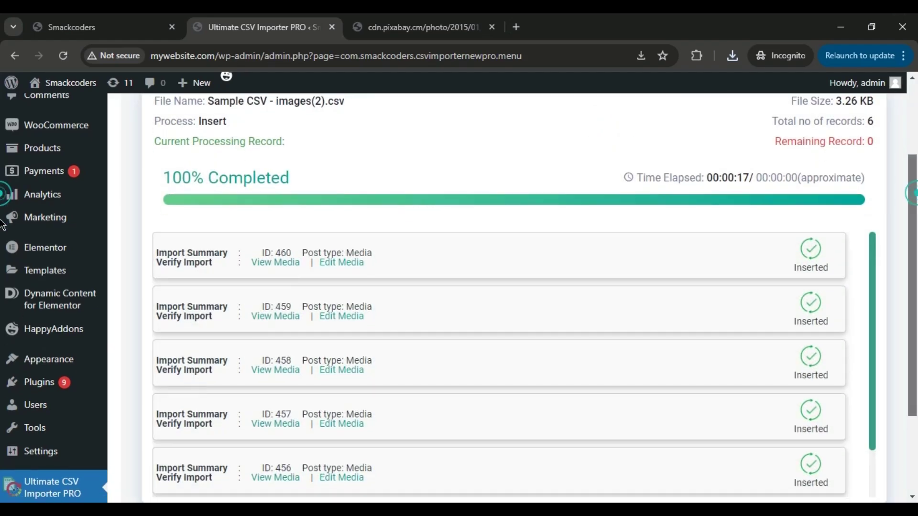
{"action": "scroll", "coordinate": [3, 224], "scroll_direction": "down", "scroll_amount": 3}
{"action": "scroll", "coordinate": [2, 221], "scroll_direction": "up", "scroll_amount": 2}
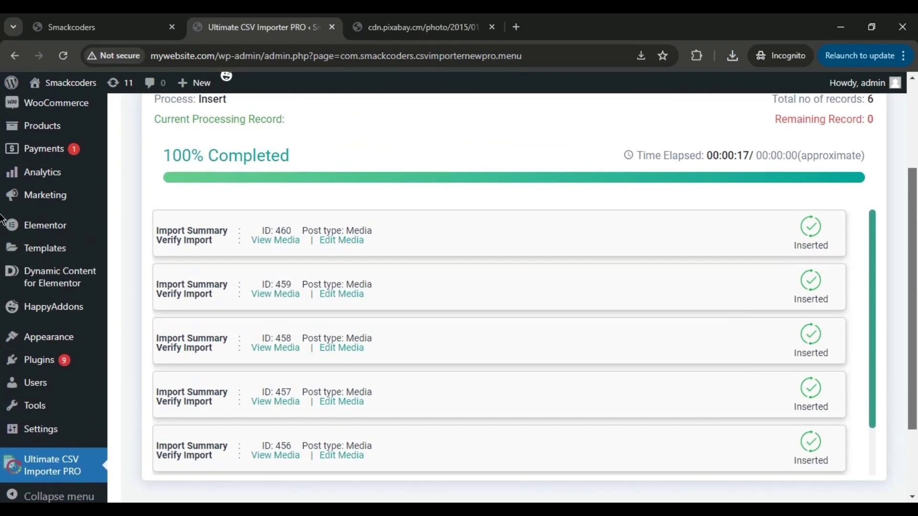
{"action": "scroll", "coordinate": [3, 221], "scroll_direction": "up", "scroll_amount": 1}
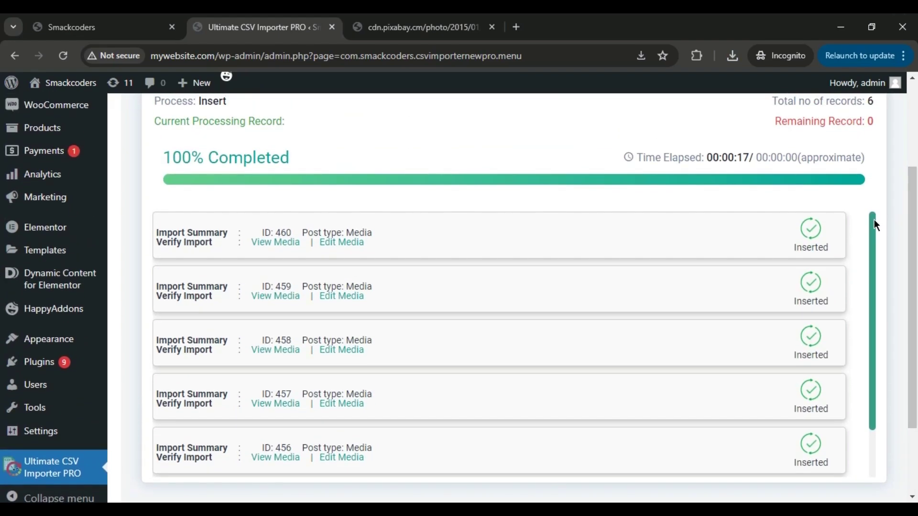
{"action": "left_click_drag", "start_coordinate": [871, 221], "coordinate": [876, 278]}
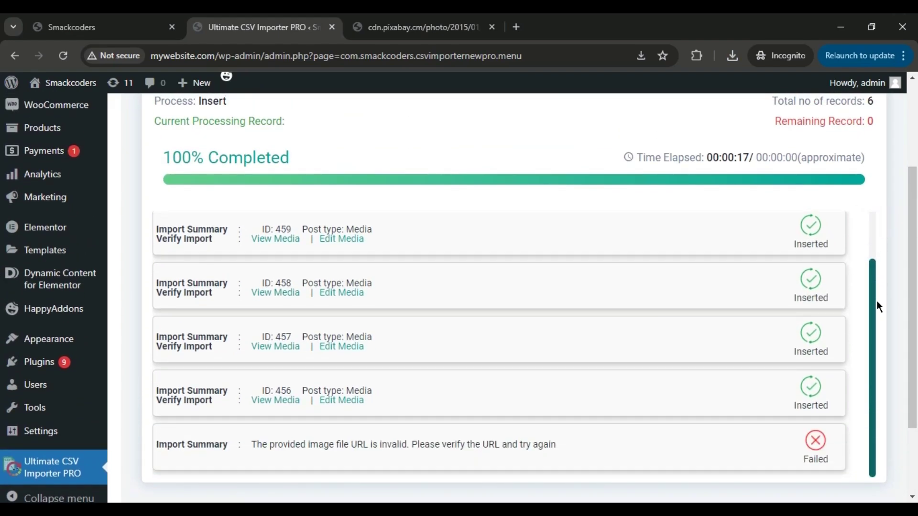
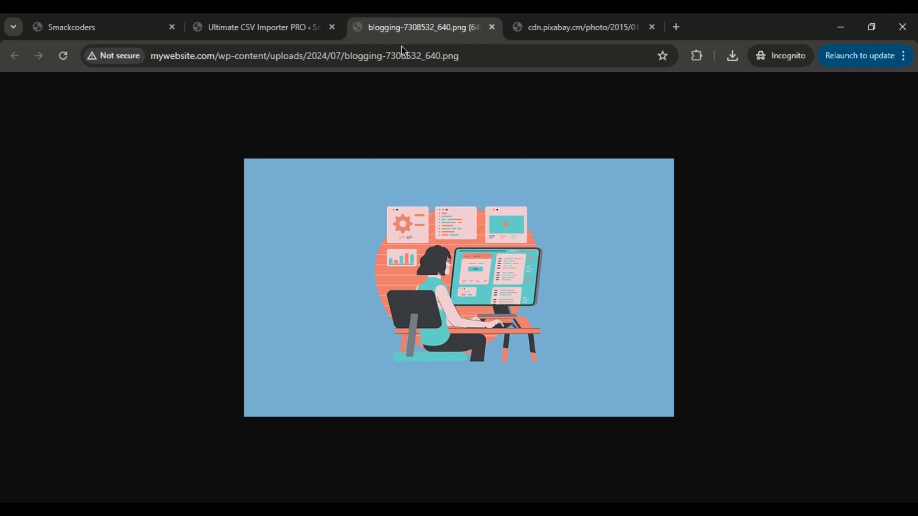
Step: Close the viewed blogging image, open media 456 for editing to check its title, alternative text, caption and description, and close it
{"action": "left_click", "coordinate": [492, 27]}
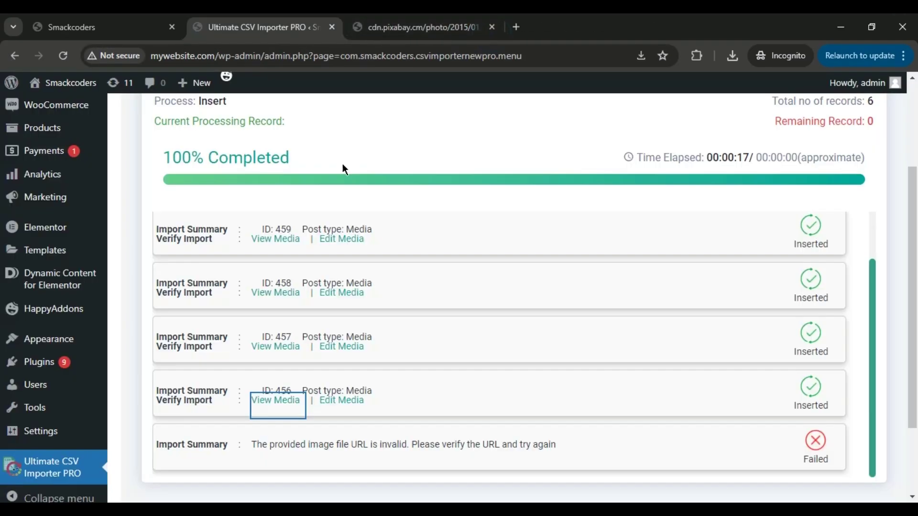
{"action": "left_click", "coordinate": [342, 404]}
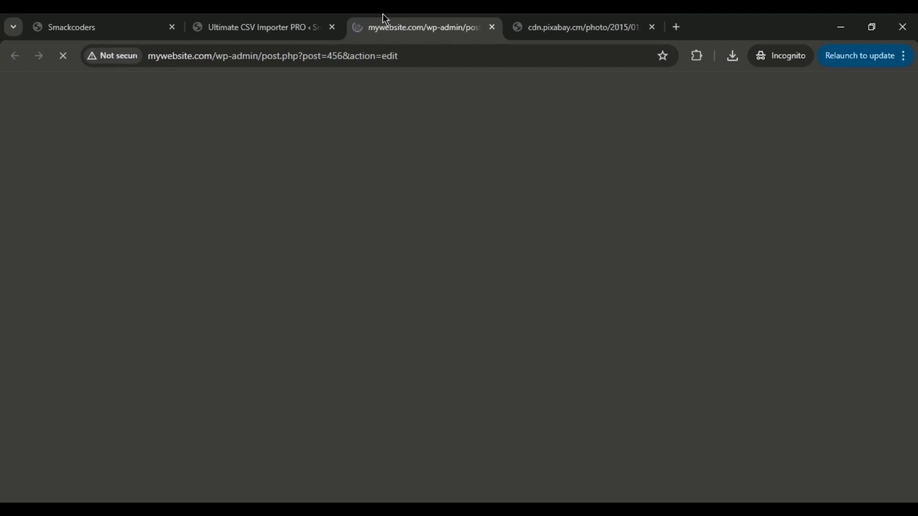
{"action": "scroll", "coordinate": [3, 149], "scroll_direction": "down", "scroll_amount": 6}
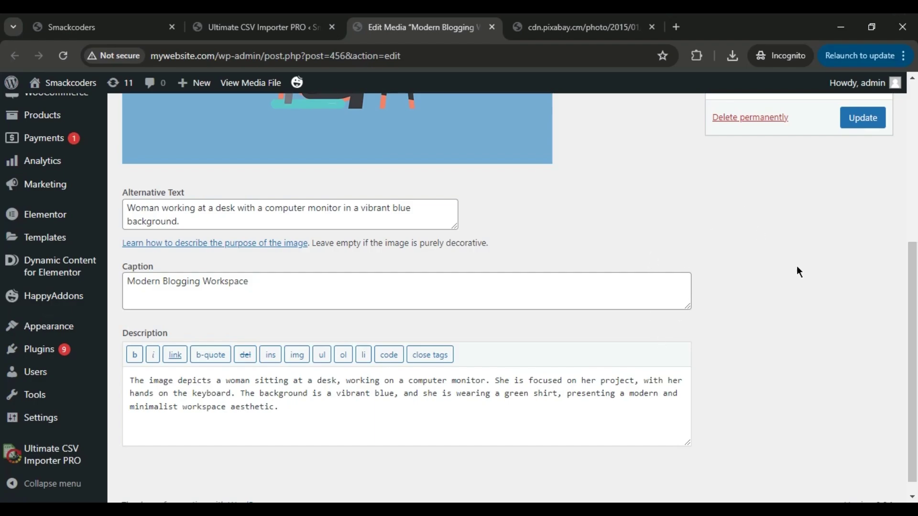
{"action": "scroll", "coordinate": [2, 120], "scroll_direction": "up", "scroll_amount": 6}
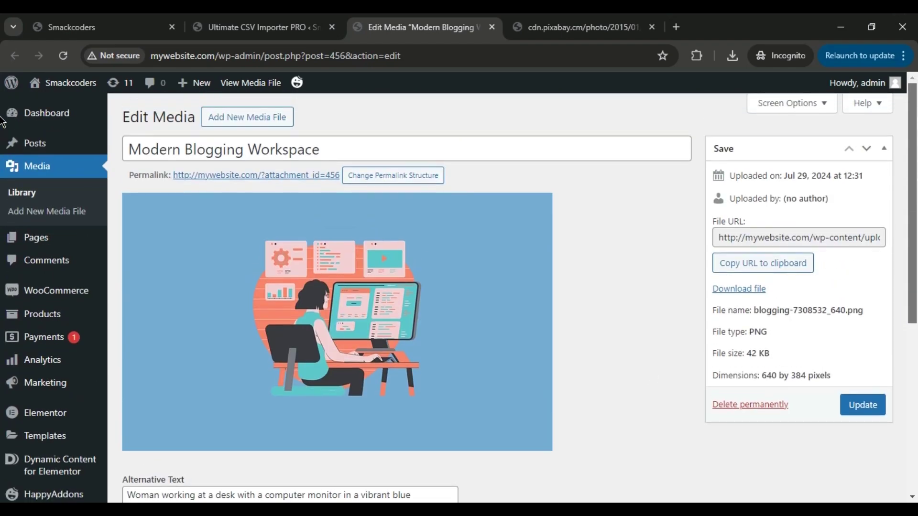
{"action": "left_click", "coordinate": [492, 27]}
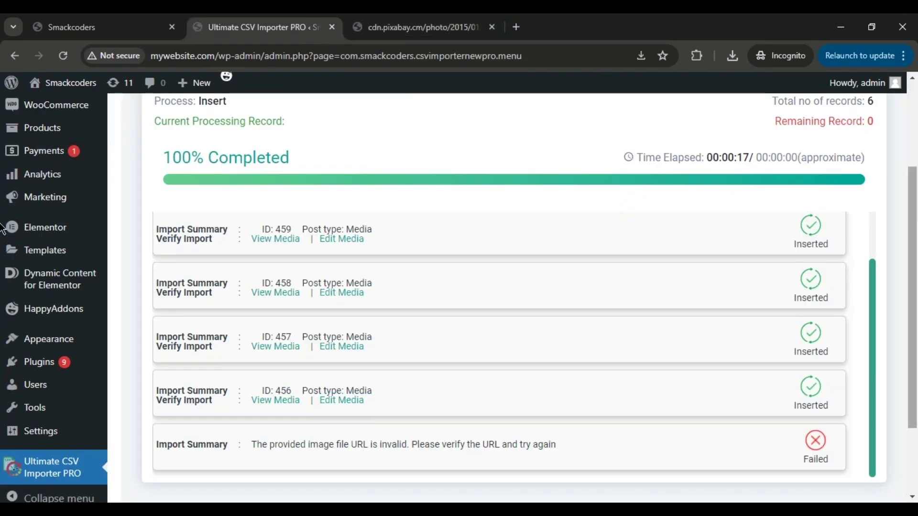
Step: Close the tab with the pixabay image URL and look over the import summary again
{"action": "scroll", "coordinate": [640, 217], "scroll_direction": "up", "scroll_amount": 3}
{"action": "left_click", "coordinate": [435, 28]}
{"action": "key", "text": "ctrl+w"}
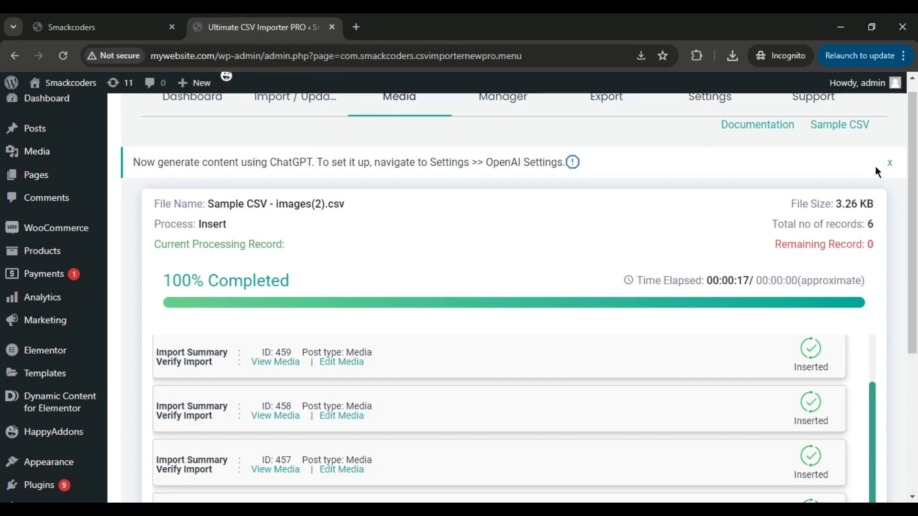
{"action": "scroll", "coordinate": [2, 163], "scroll_direction": "up", "scroll_amount": 1}
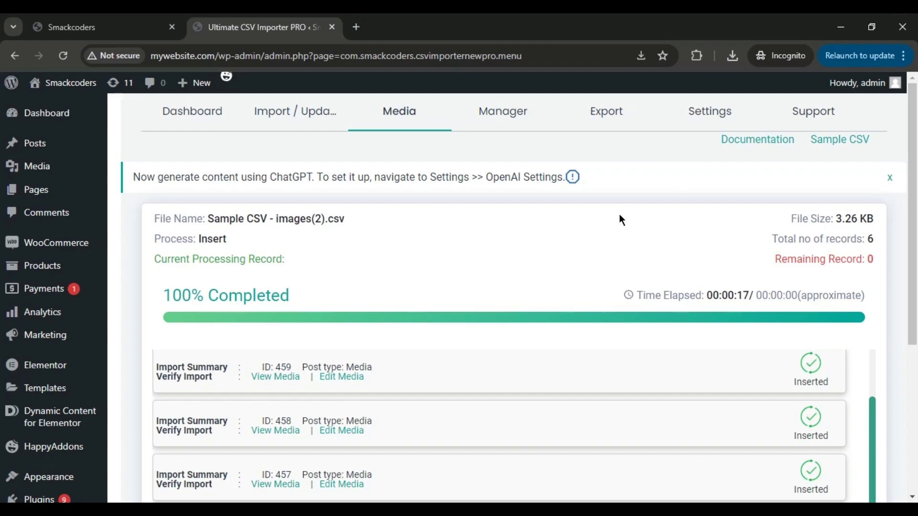
{"action": "scroll", "coordinate": [904, 230], "scroll_direction": "down", "scroll_amount": 5}
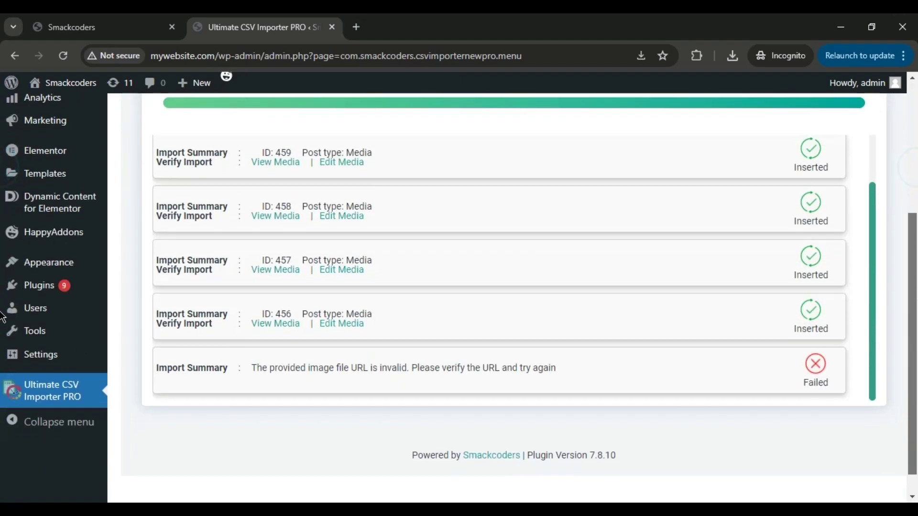
{"action": "scroll", "coordinate": [903, 230], "scroll_direction": "up", "scroll_amount": 4}
{"action": "scroll", "coordinate": [904, 229], "scroll_direction": "up", "scroll_amount": 1}
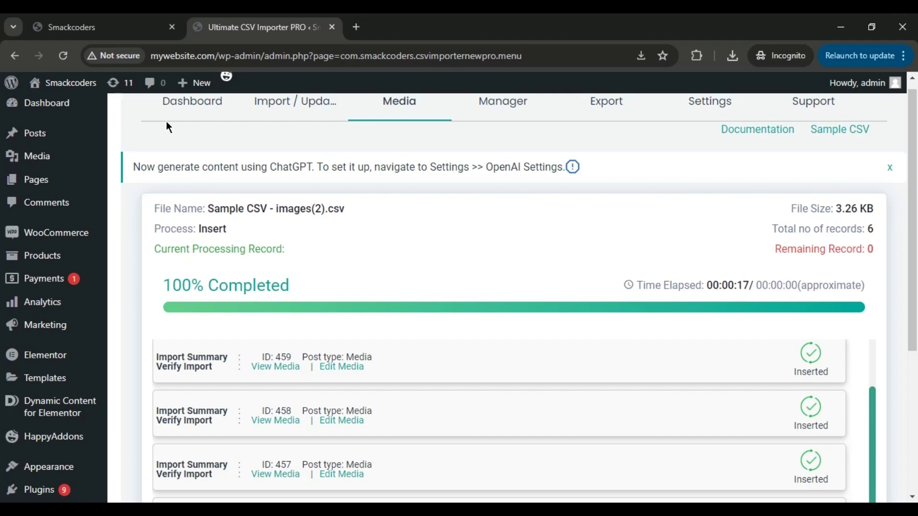
Step: Switch to the Sample CSV spreadsheet in Google Sheets and upload the FailedLog file from Downloads for import
{"action": "key", "text": "alt+Tab"}
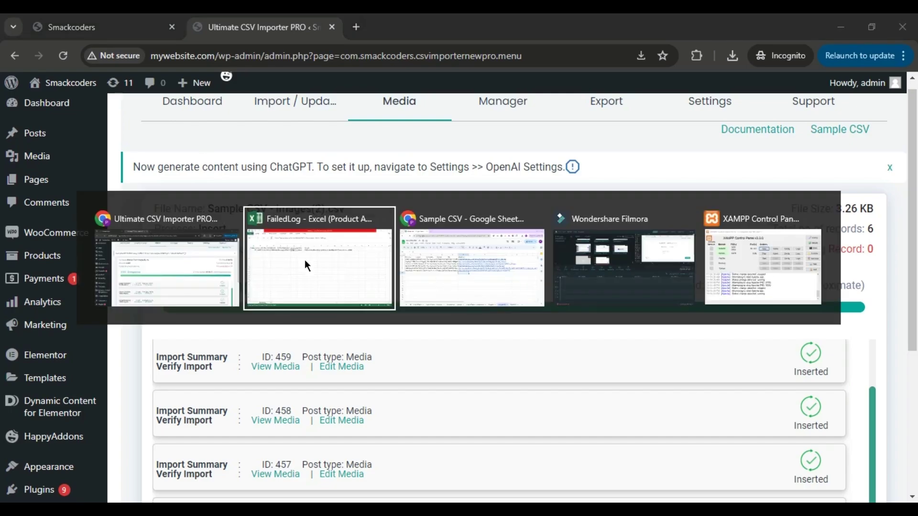
{"action": "key", "text": "alt+Tab"}
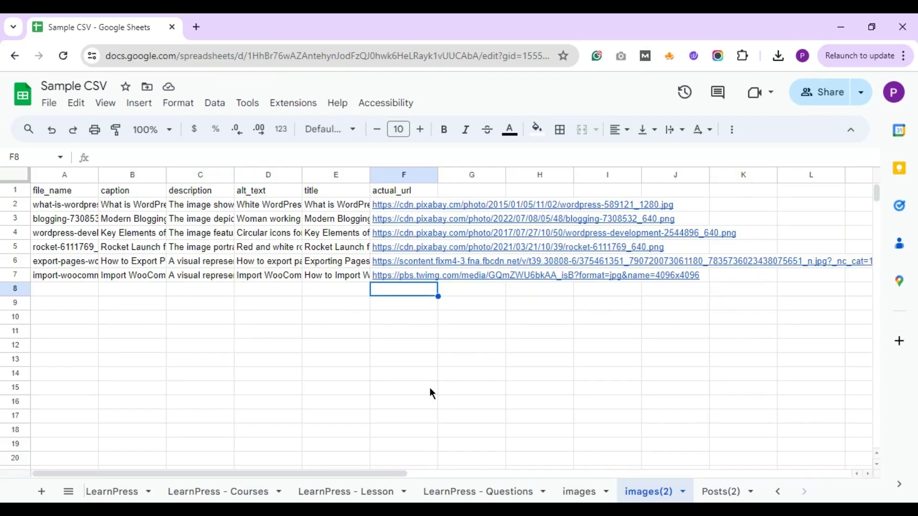
{"action": "left_click", "coordinate": [47, 106]}
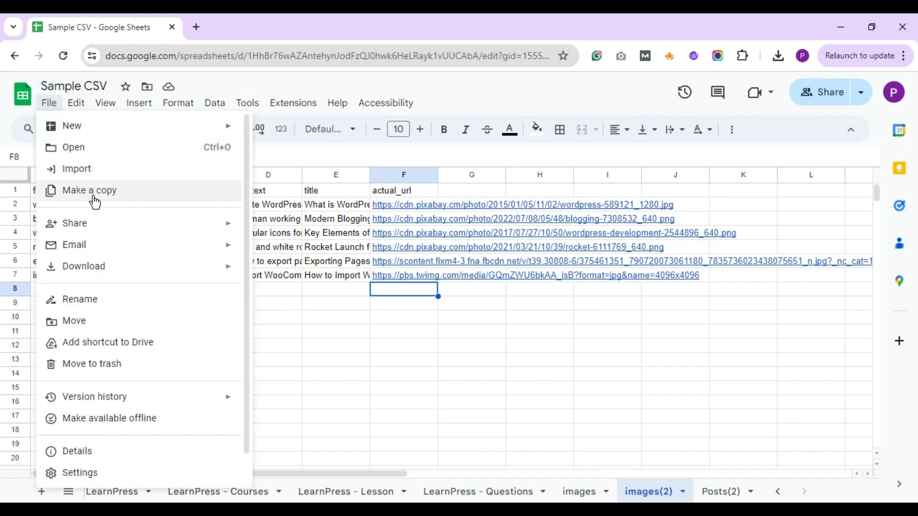
{"action": "left_click", "coordinate": [109, 175]}
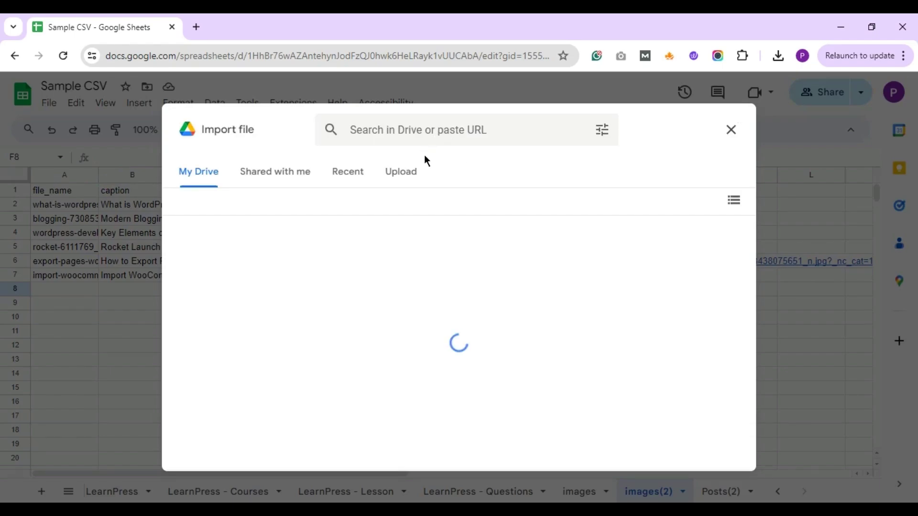
{"action": "left_click", "coordinate": [407, 176]}
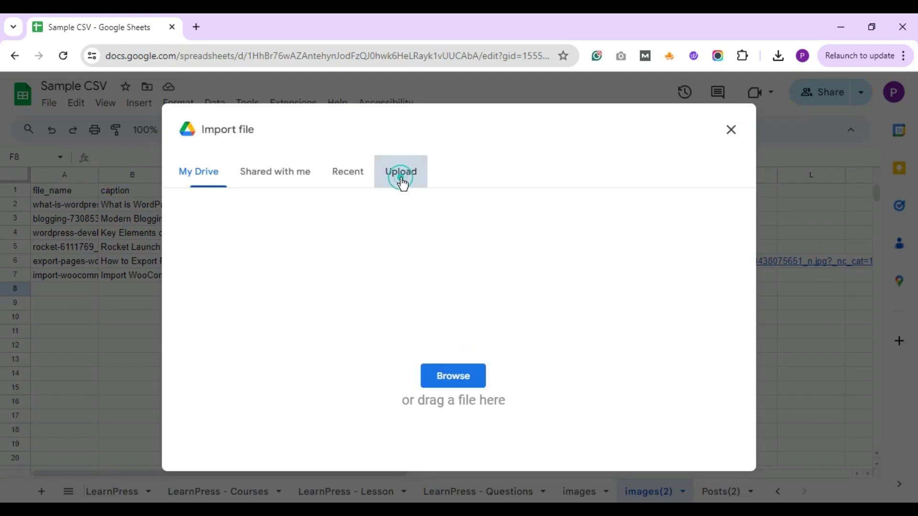
{"action": "left_click", "coordinate": [452, 371]}
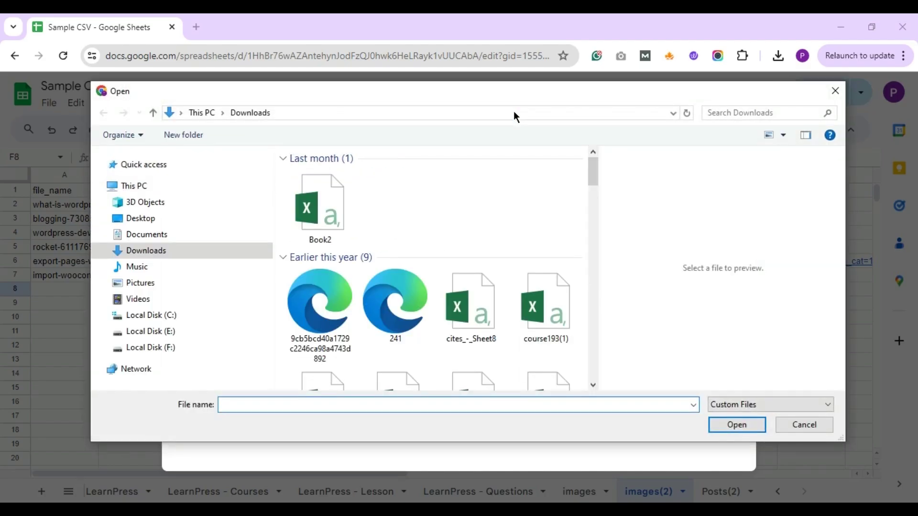
{"action": "left_click", "coordinate": [320, 205]}
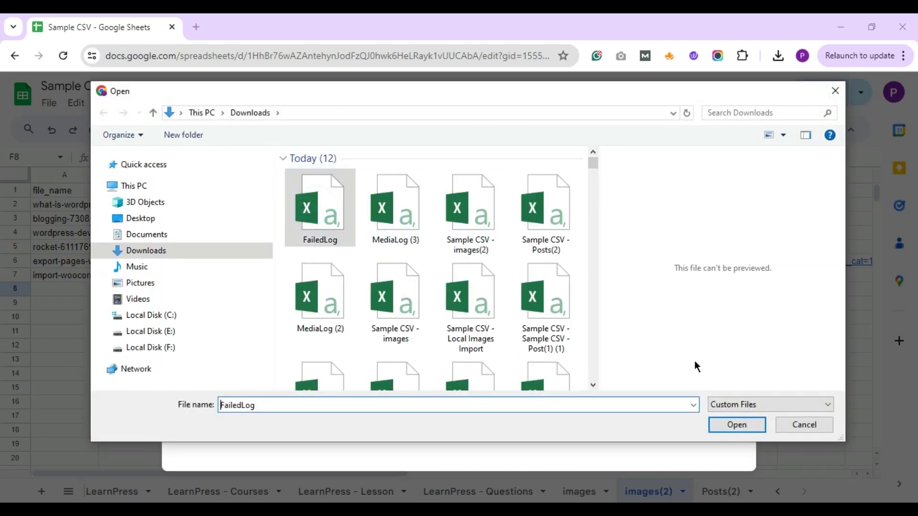
{"action": "left_click", "coordinate": [721, 424]}
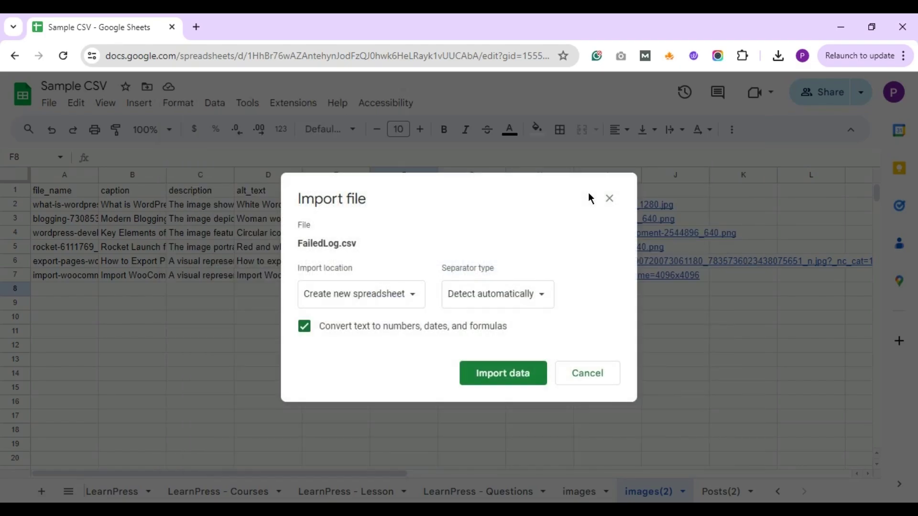
Step: Import FailedLog.csv with the location Insert new sheet(s), and move the new FailedLog sheet before Posts(2)
{"action": "left_click", "coordinate": [413, 300]}
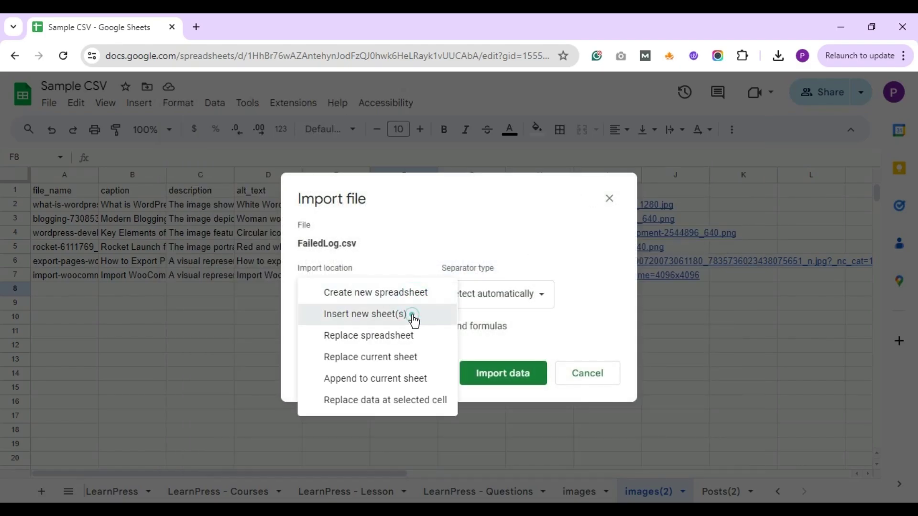
{"action": "left_click", "coordinate": [412, 313]}
{"action": "left_click", "coordinate": [534, 376]}
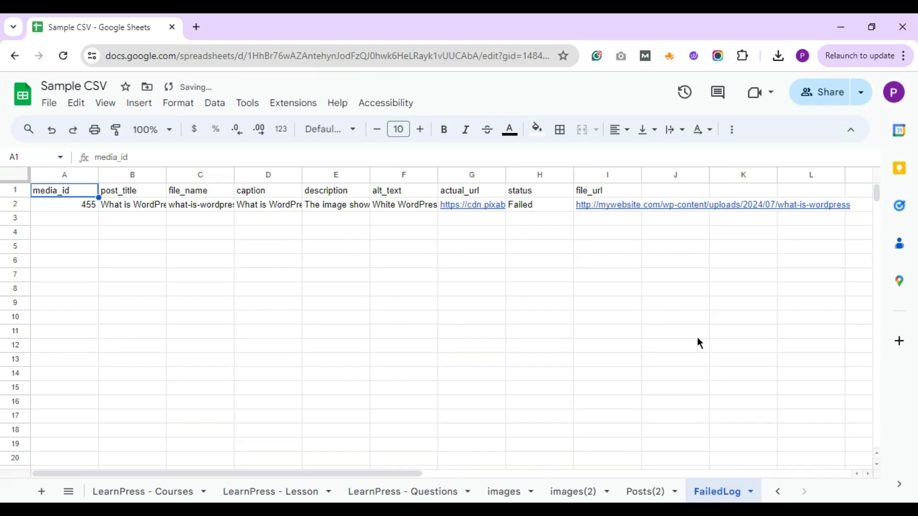
{"action": "left_click_drag", "start_coordinate": [713, 492], "coordinate": [649, 490]}
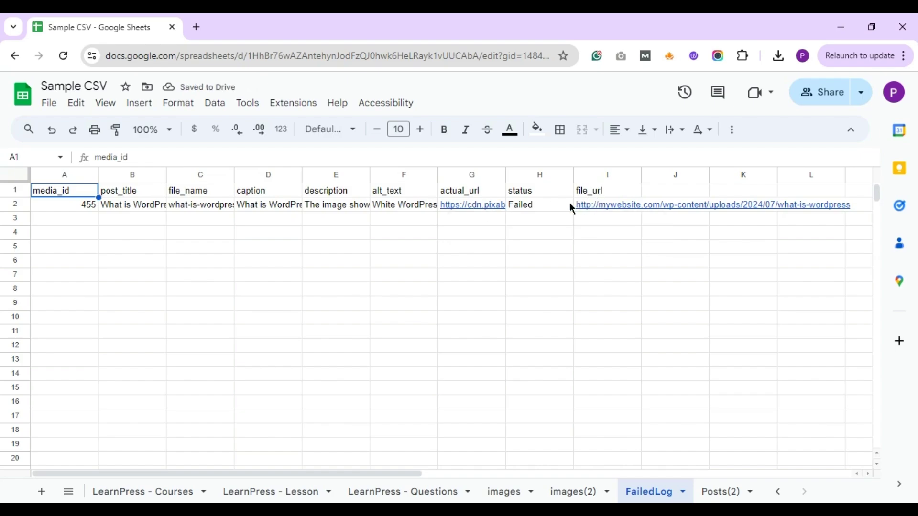
{"action": "left_click", "coordinate": [489, 205]}
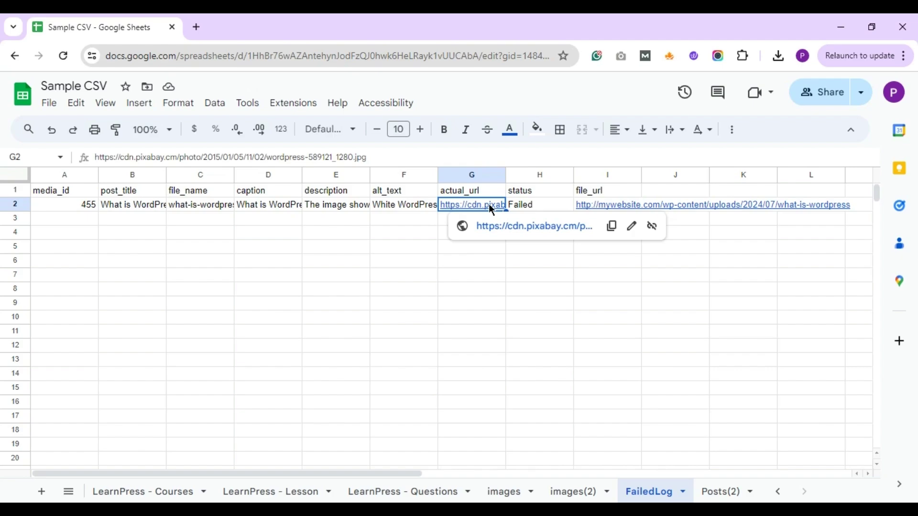
{"action": "left_click", "coordinate": [536, 173]}
{"action": "right_click", "coordinate": [537, 178]}
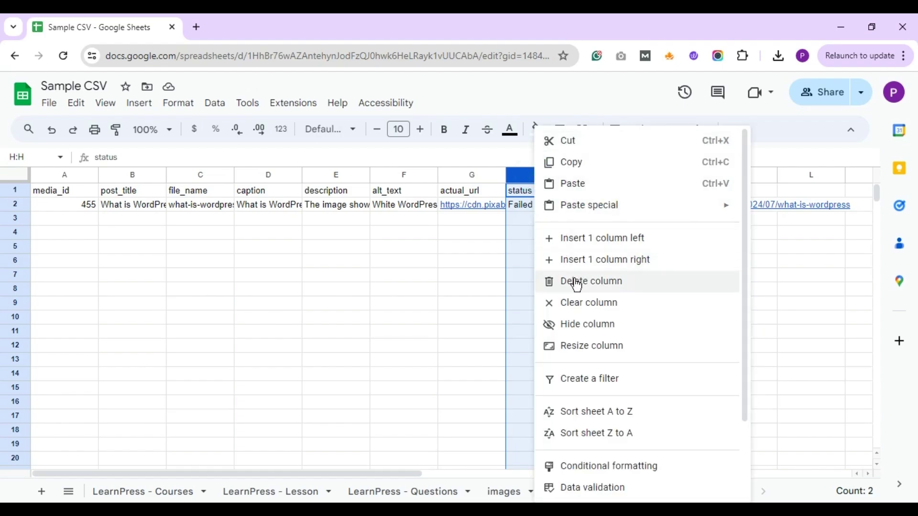
Step: Correct the actual_url domain in cell G2 to cdn.pixabay.com, leaving the rest of the image address as it is
{"action": "left_click", "coordinate": [490, 205]}
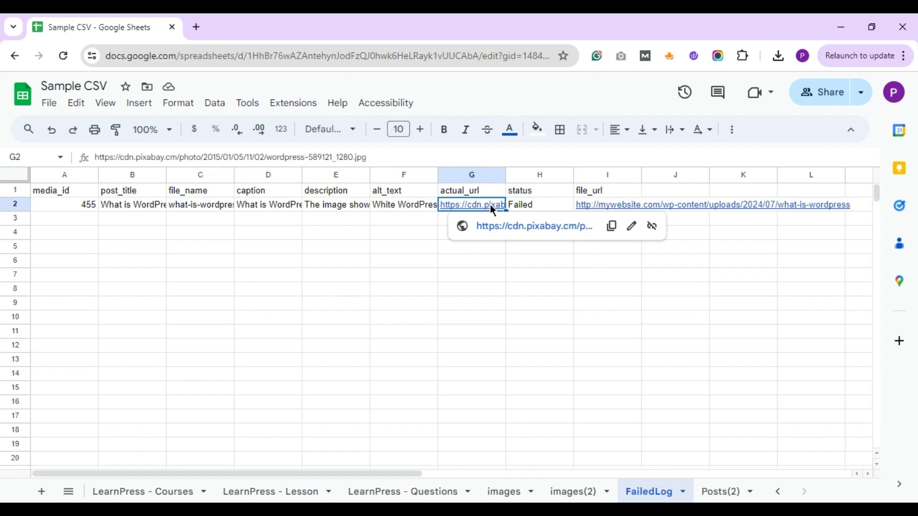
{"action": "double_click", "coordinate": [490, 206]}
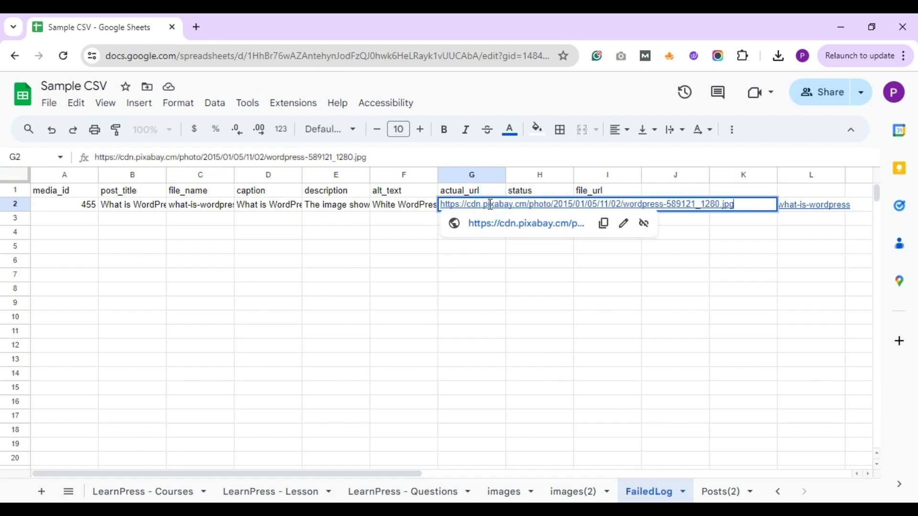
{"action": "key", "text": "Home"}
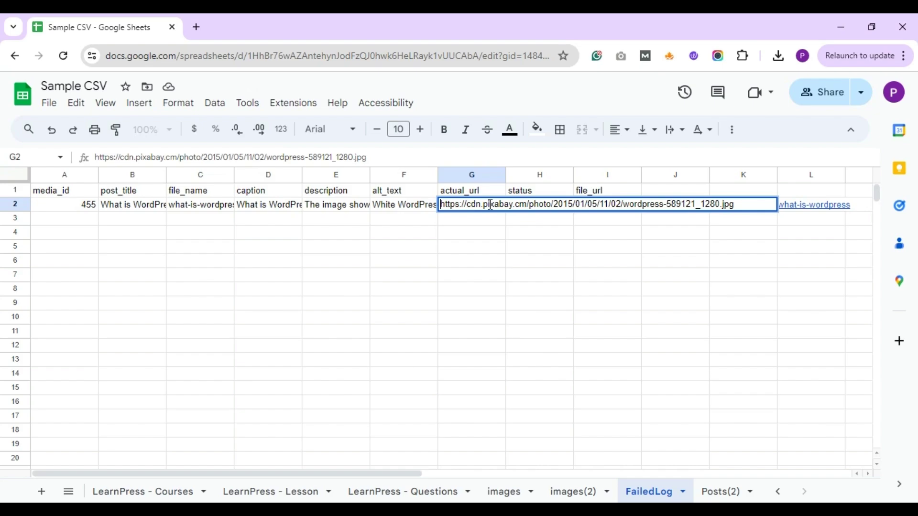
{"action": "left_click", "coordinate": [489, 206]}
{"action": "left_click", "coordinate": [520, 202]}
{"action": "type", "text": "o"}
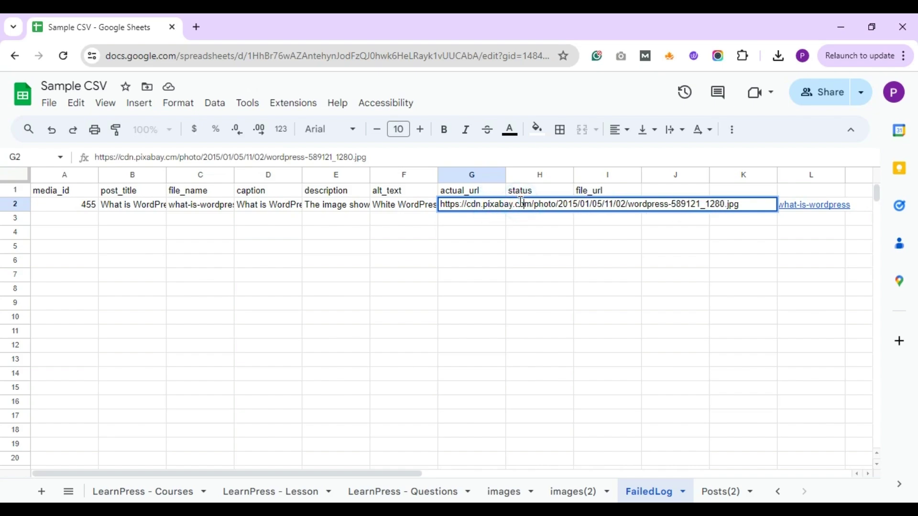
{"action": "key", "text": "Tab"}
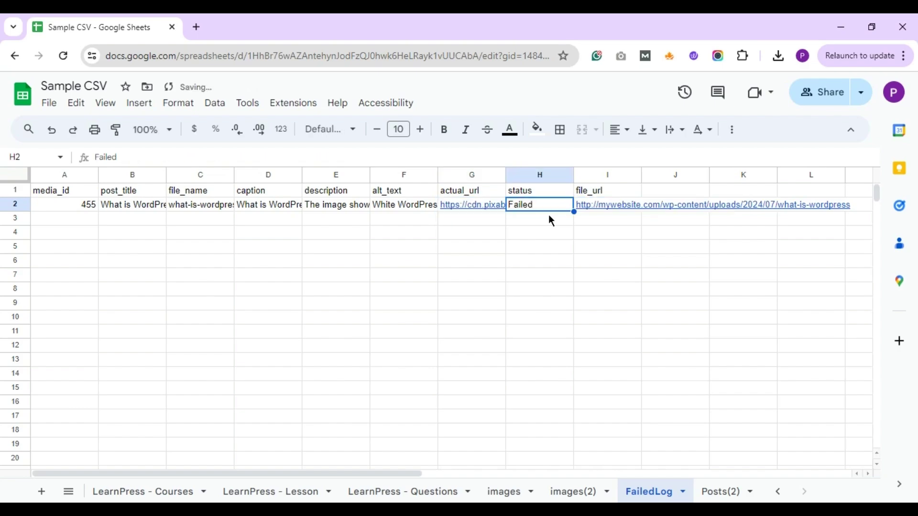
{"action": "left_click", "coordinate": [469, 205]}
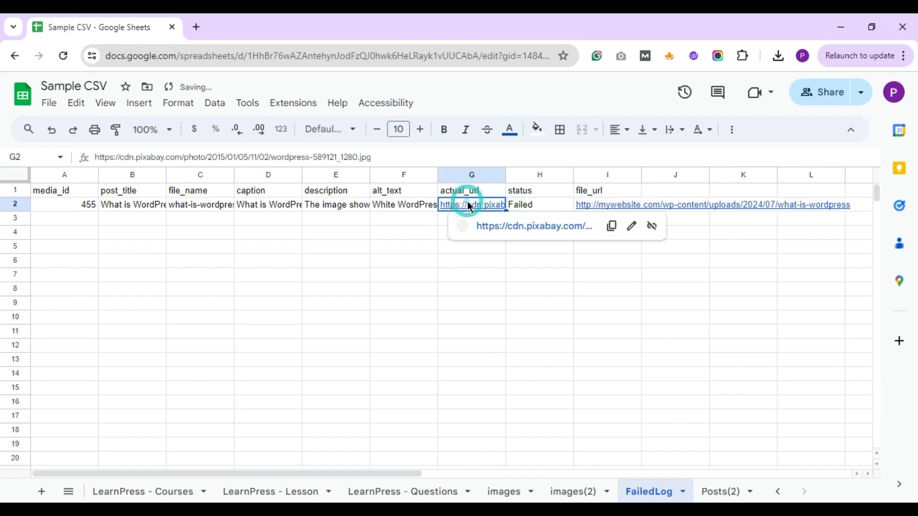
Step: Look over the failed record's cells in the FailedLog sheet, from media_id to file_url
{"action": "left_click", "coordinate": [412, 204]}
{"action": "key", "text": "Right"}
{"action": "key", "text": "Right"}
{"action": "key", "text": "Right"}
{"action": "key", "text": "Left"}
{"action": "key", "text": "Left"}
{"action": "key", "text": "Left"}
{"action": "key", "text": "Left"}
{"action": "key", "text": "Left"}
{"action": "key", "text": "Left"}
{"action": "key", "text": "Left"}
{"action": "key", "text": "Left"}
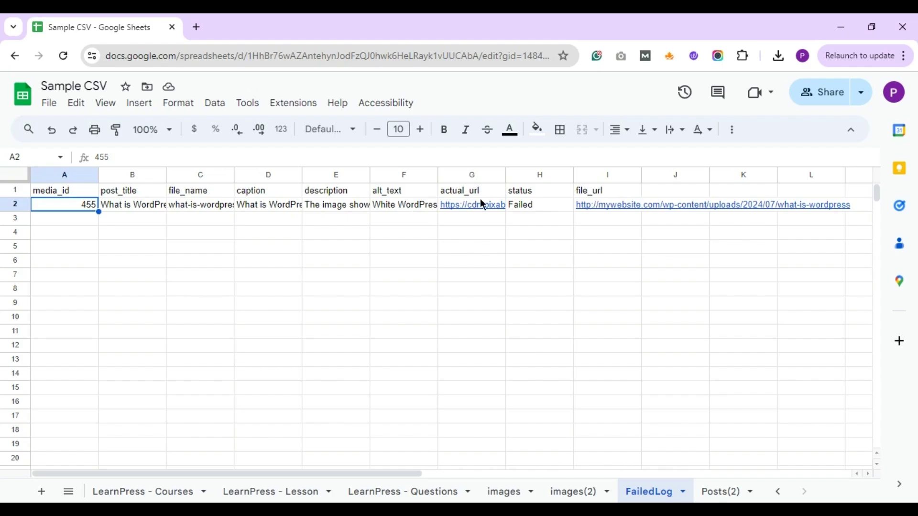
{"action": "left_click", "coordinate": [584, 205]}
{"action": "key", "text": "Down"}
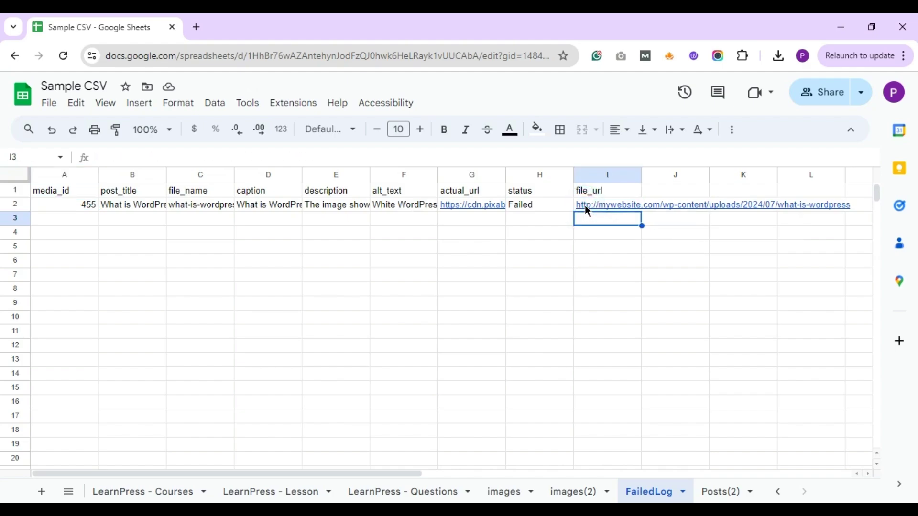
{"action": "key", "text": "Left"}
{"action": "key", "text": "Left"}
{"action": "key", "text": "Left"}
{"action": "key", "text": "Left"}
{"action": "key", "text": "Left"}
{"action": "key", "text": "Left"}
{"action": "key", "text": "Left"}
{"action": "key", "text": "Left"}
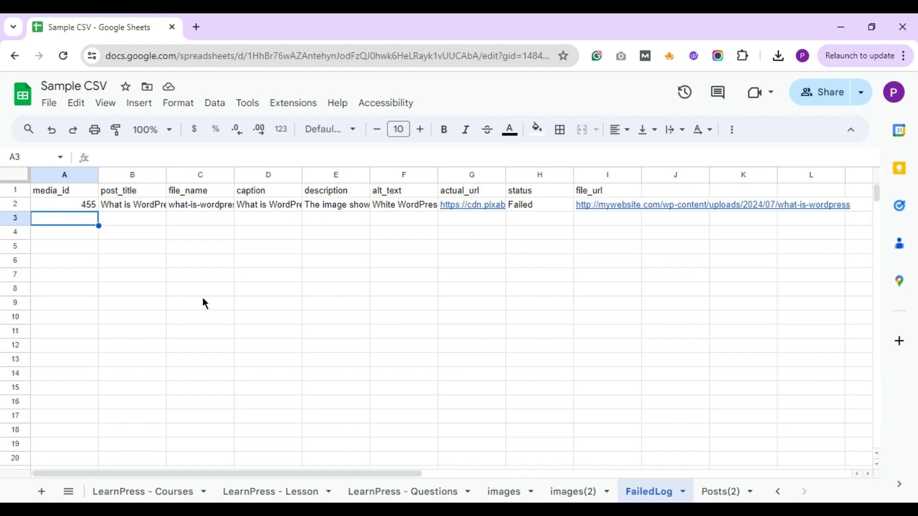
Step: Download the FailedLog sheet as a Comma Separated Values (.csv) file
{"action": "left_click", "coordinate": [49, 104]}
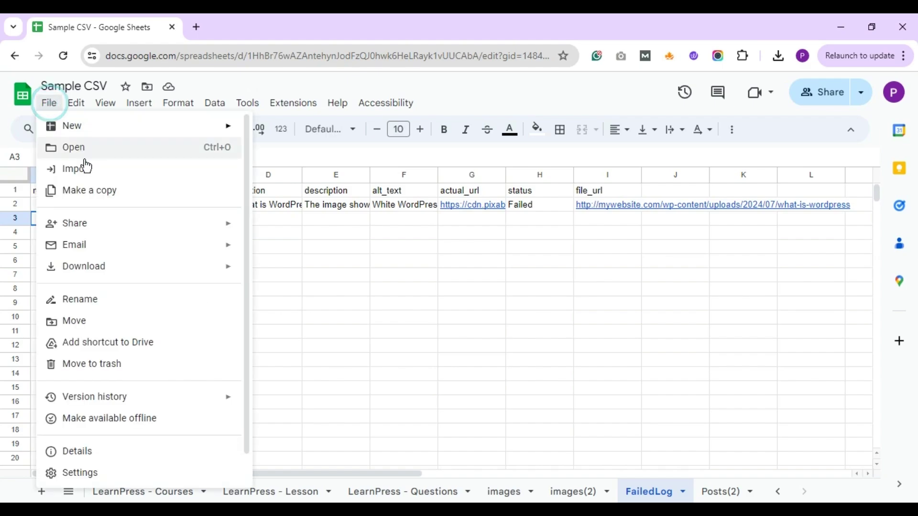
{"action": "mouse_move", "coordinate": [123, 270]}
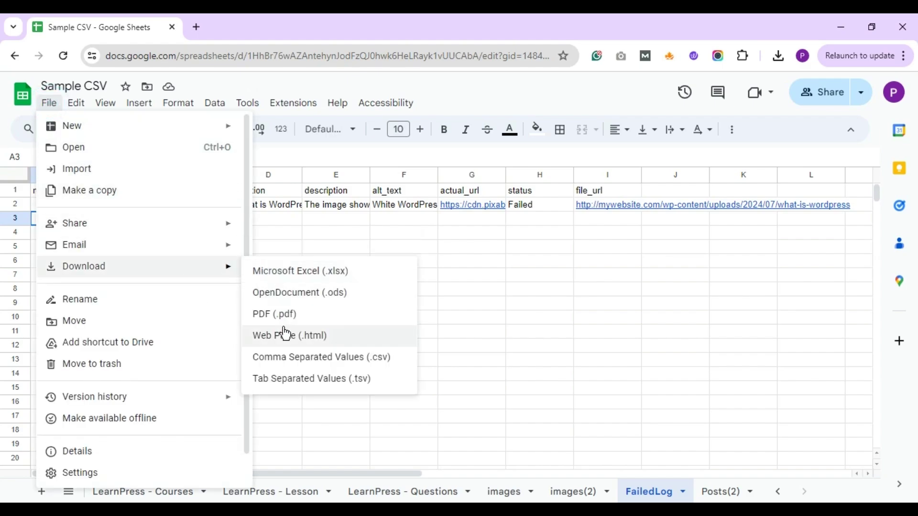
{"action": "left_click", "coordinate": [295, 358]}
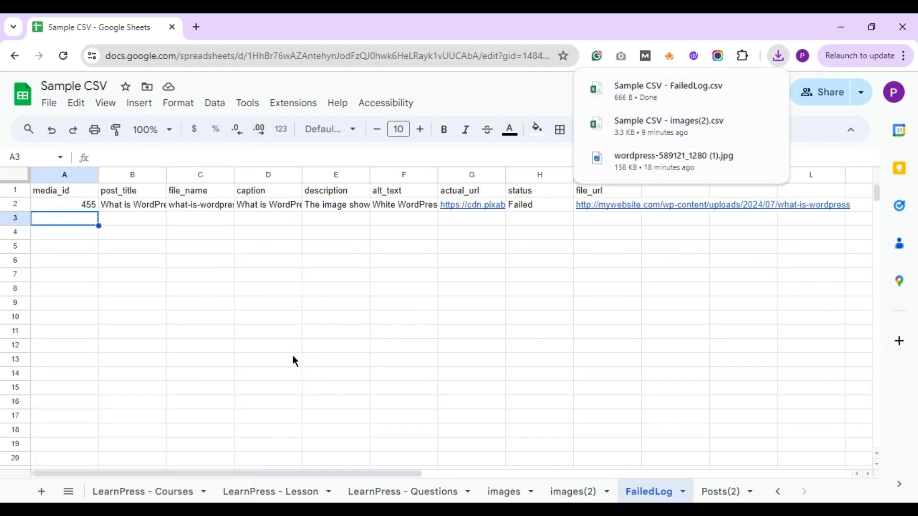
Step: Return to the WordPress importer, reload its page and choose Remote as the media upload method
{"action": "key", "text": "alt+Tab"}
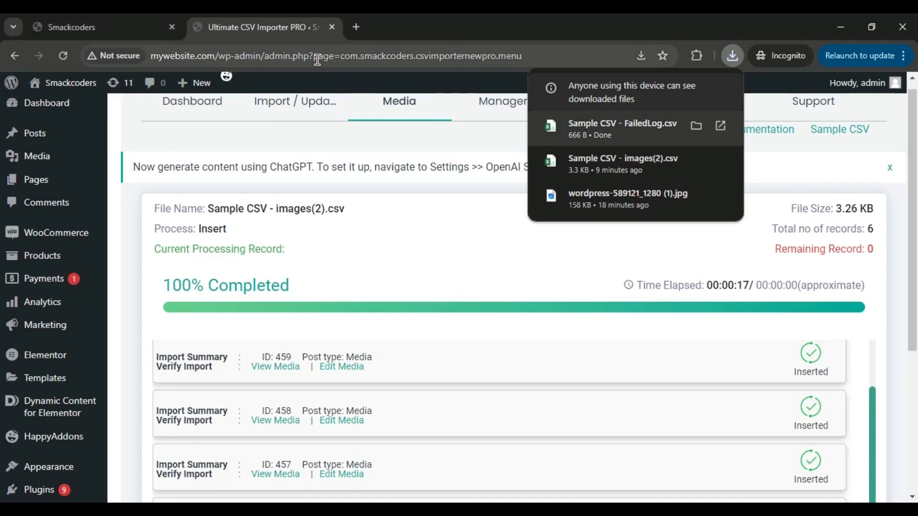
{"action": "left_click", "coordinate": [317, 56]}
{"action": "key", "text": "Return"}
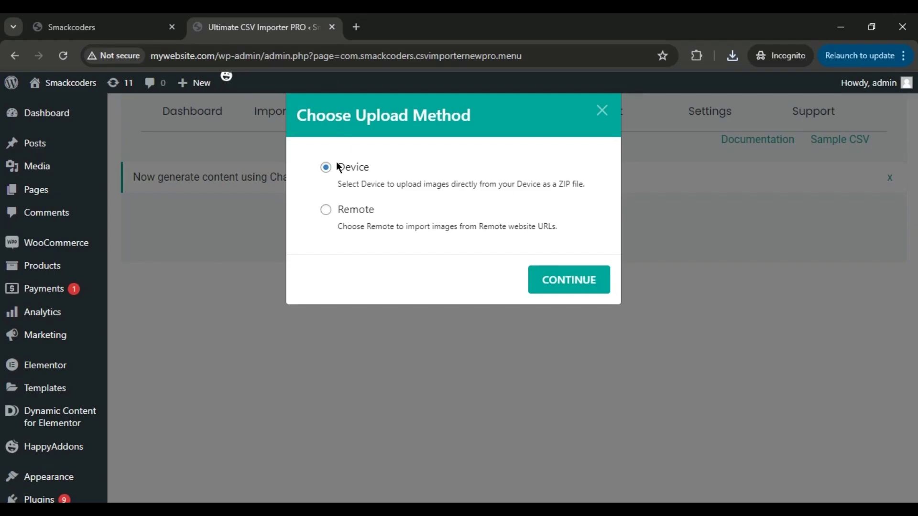
{"action": "left_click", "coordinate": [343, 212]}
{"action": "left_click", "coordinate": [580, 288]}
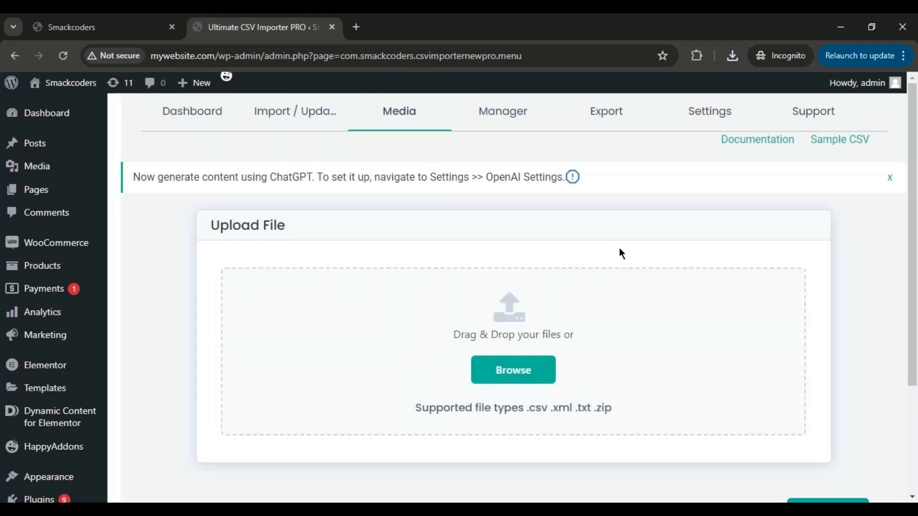
Step: Upload Sample CSV - FailedLog.csv and proceed to the field mapping with Update Content selected
{"action": "left_click", "coordinate": [529, 375]}
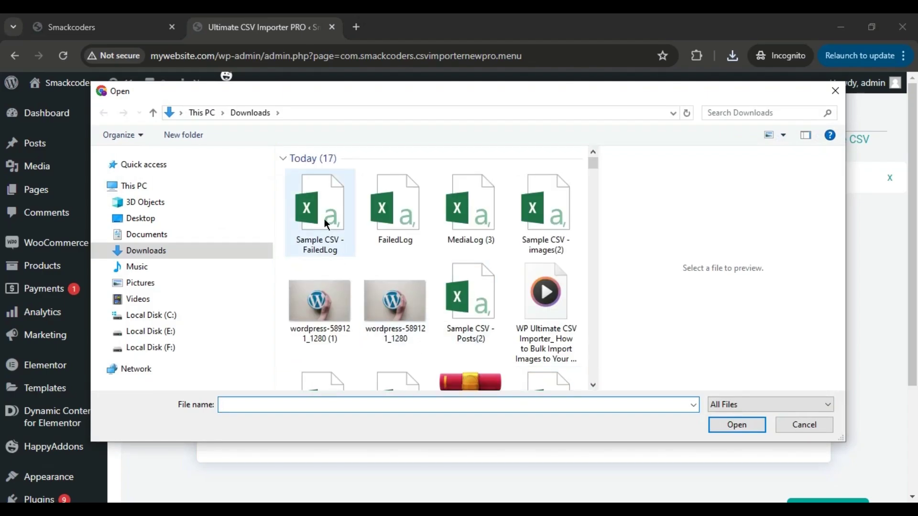
{"action": "left_click", "coordinate": [325, 223]}
{"action": "left_click", "coordinate": [752, 425]}
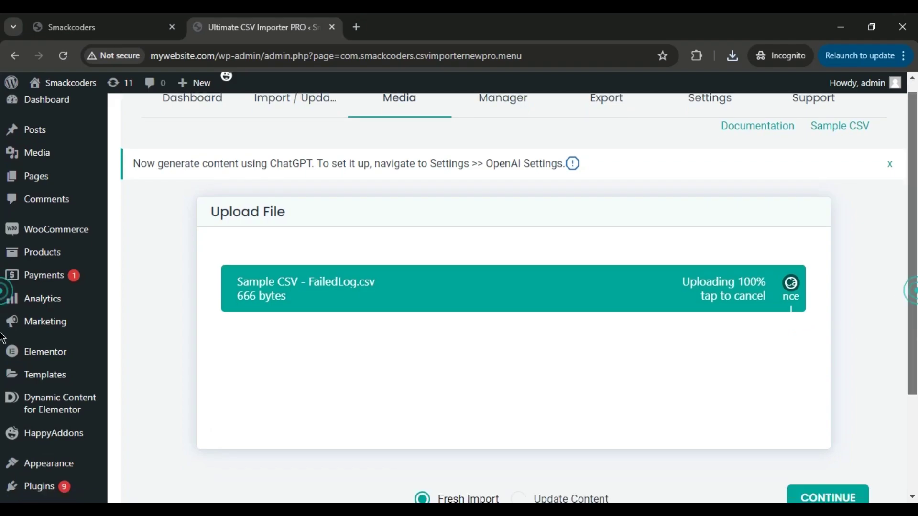
{"action": "scroll", "coordinate": [507, 335], "scroll_direction": "down", "scroll_amount": 3}
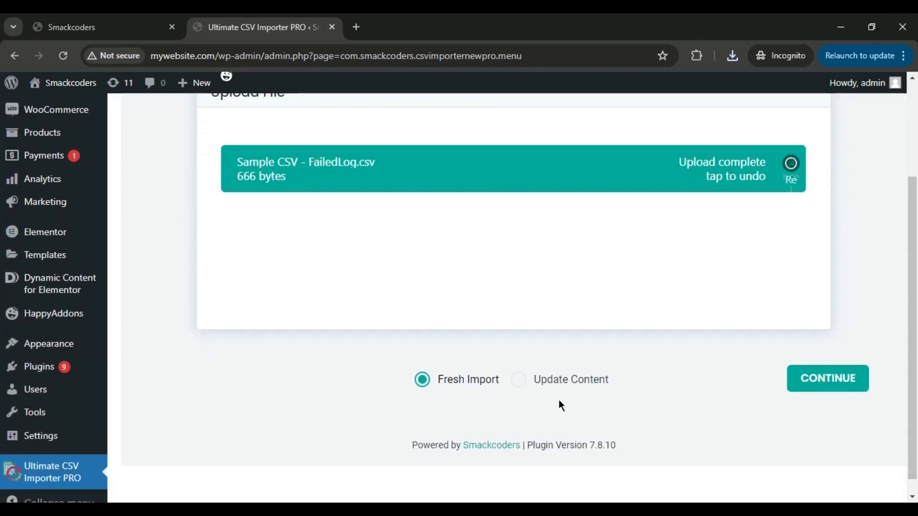
{"action": "left_click", "coordinate": [518, 380]}
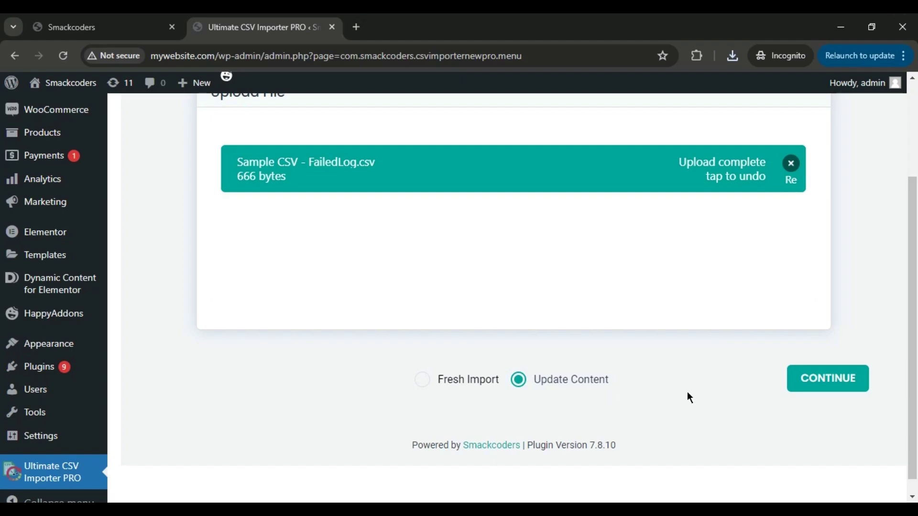
{"action": "left_click", "coordinate": [823, 383]}
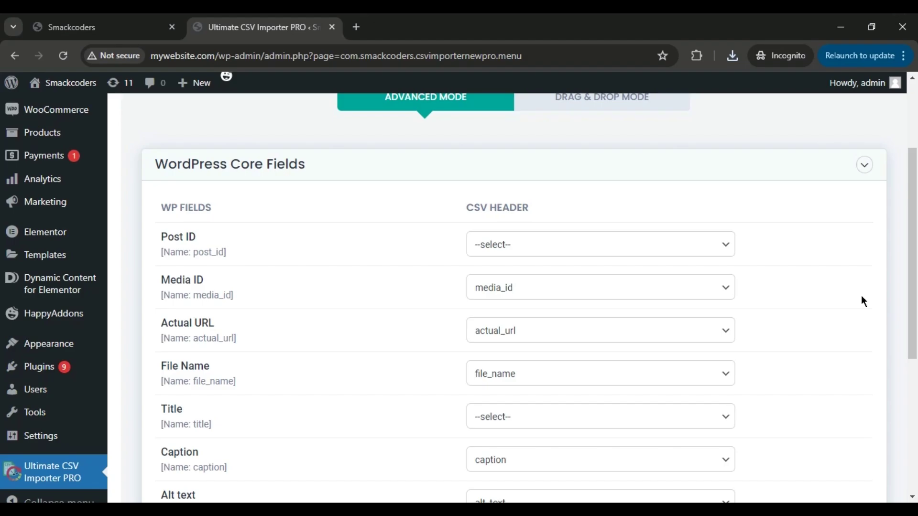
Step: Check the CSV header mapped to Media ID in the WordPress Core Fields
{"action": "scroll", "coordinate": [3, 258], "scroll_direction": "down", "scroll_amount": 2}
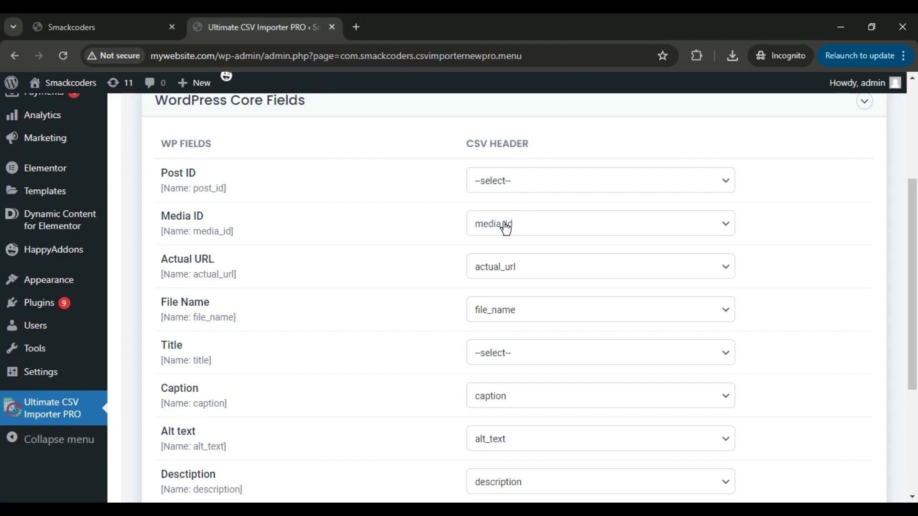
{"action": "left_click", "coordinate": [522, 228]}
{"action": "left_click", "coordinate": [523, 231]}
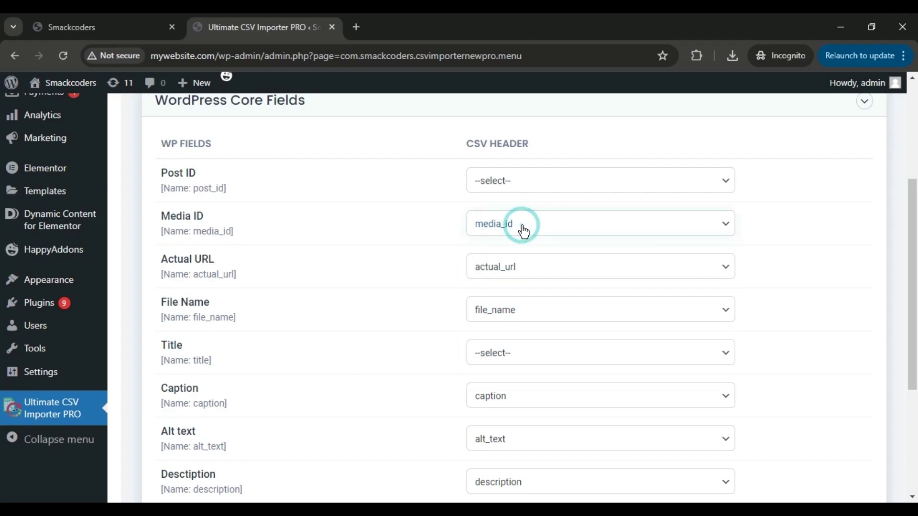
Step: Map the Title field to the post_title CSV header in the WordPress Core Fields
{"action": "left_click", "coordinate": [803, 227]}
{"action": "scroll", "coordinate": [852, 232], "scroll_direction": "down", "scroll_amount": 2}
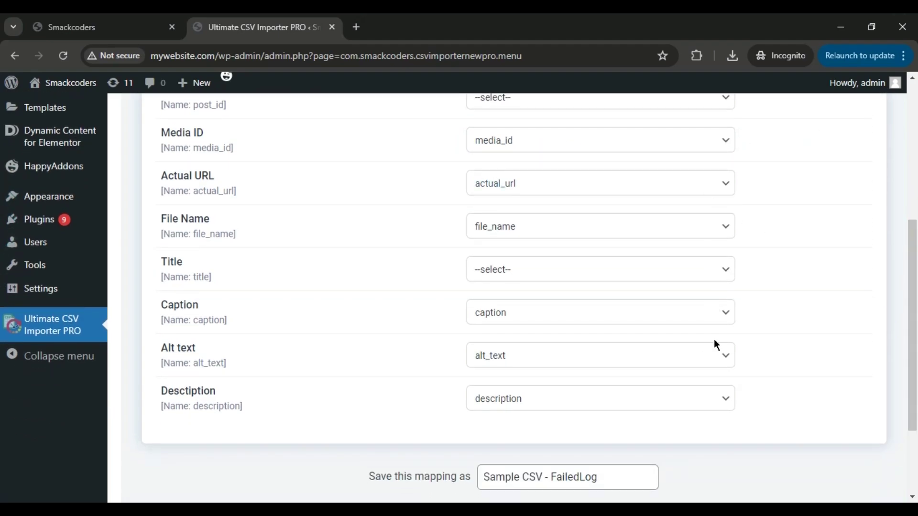
{"action": "left_click", "coordinate": [707, 282]}
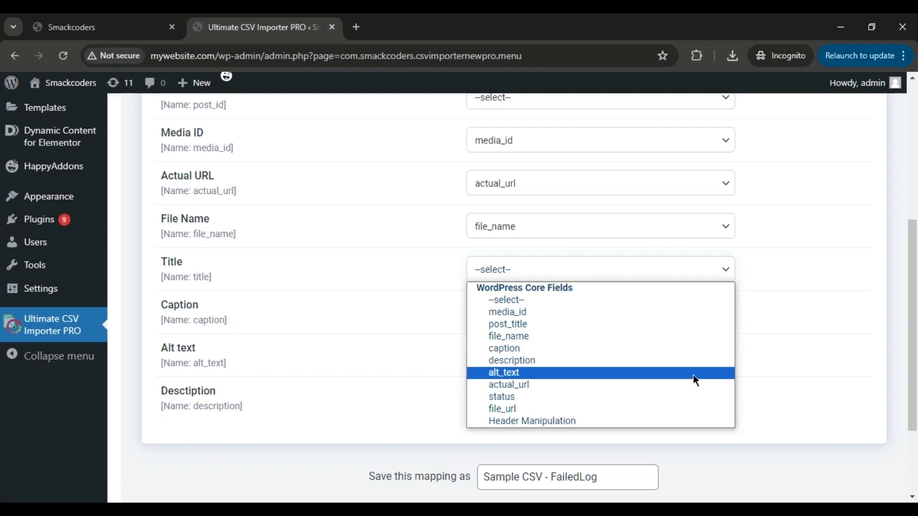
{"action": "left_click", "coordinate": [691, 330]}
Step: Continue from the field mapping and run the media update with Use media images if already available selected
{"action": "left_click_drag", "start_coordinate": [899, 322], "coordinate": [2, 383]}
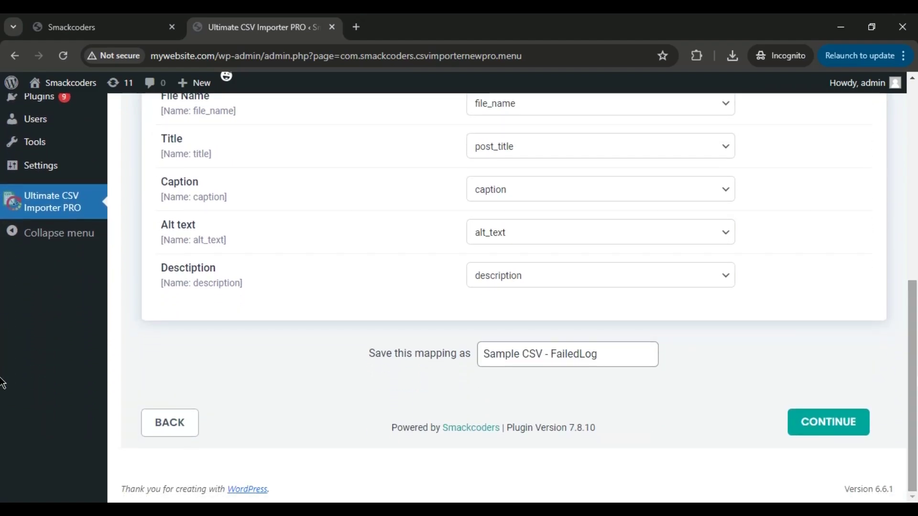
{"action": "left_click", "coordinate": [815, 423]}
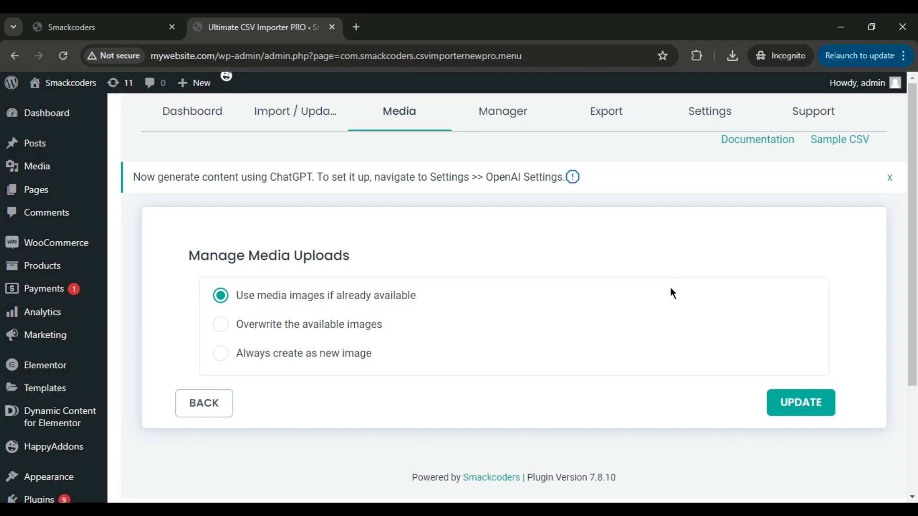
{"action": "left_click", "coordinate": [793, 410]}
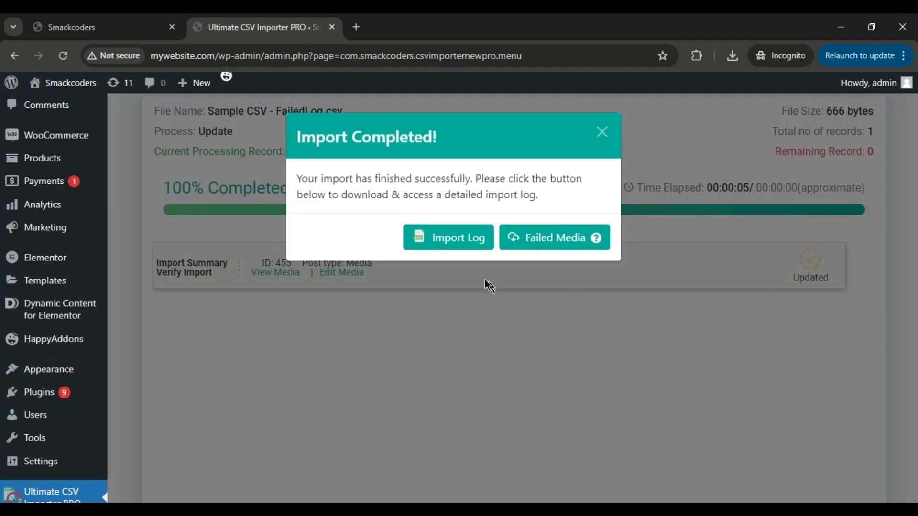
Step: Download the import log as MediaLog (4) in the Downloads folder and open it in Excel
{"action": "left_click", "coordinate": [472, 244]}
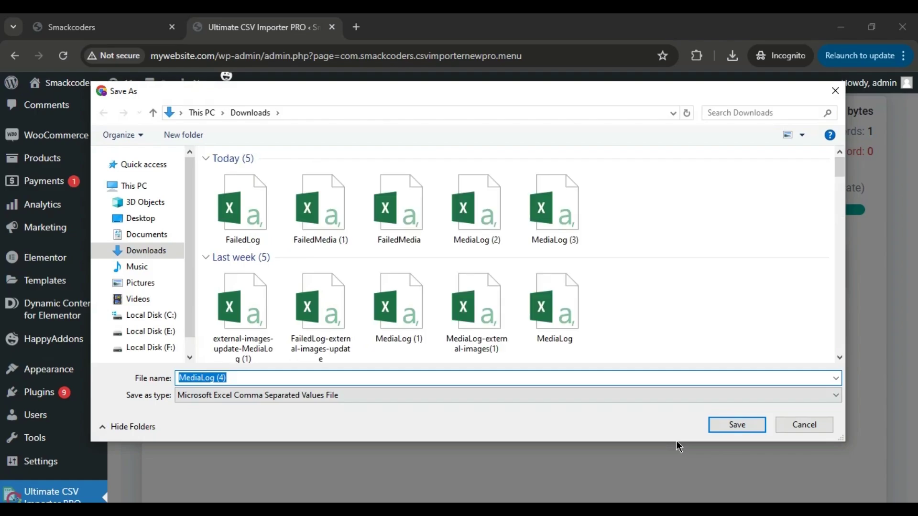
{"action": "key", "text": "Return"}
{"action": "left_click", "coordinate": [645, 133]}
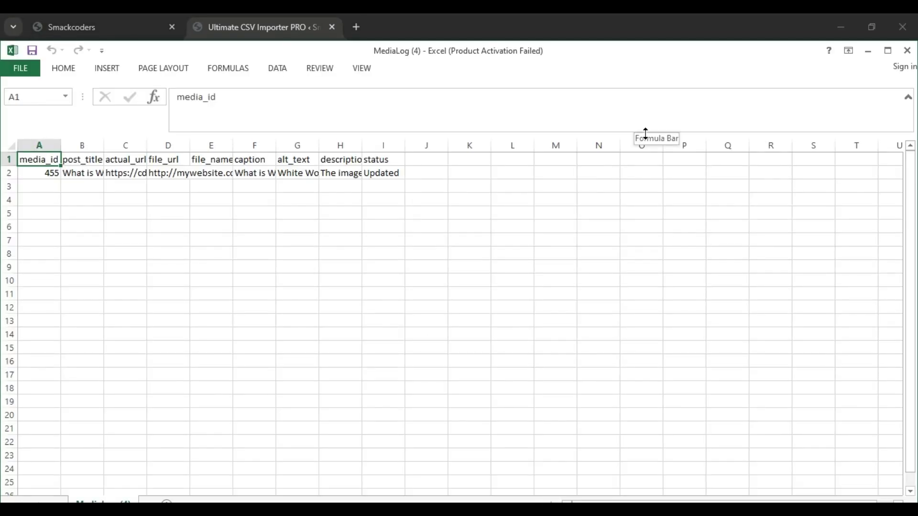
Step: Examine the record's media ID, file URL, file name, caption, alt text, description and status in row 2 of the import log
{"action": "left_click", "coordinate": [77, 177]}
{"action": "left_click", "coordinate": [49, 173]}
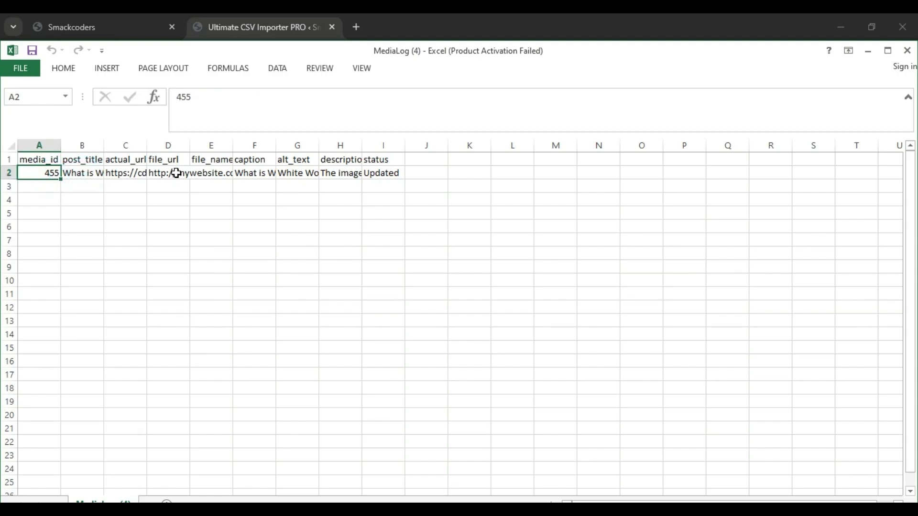
{"action": "left_click", "coordinate": [176, 174]}
{"action": "left_click", "coordinate": [212, 173]}
{"action": "left_click", "coordinate": [254, 173]}
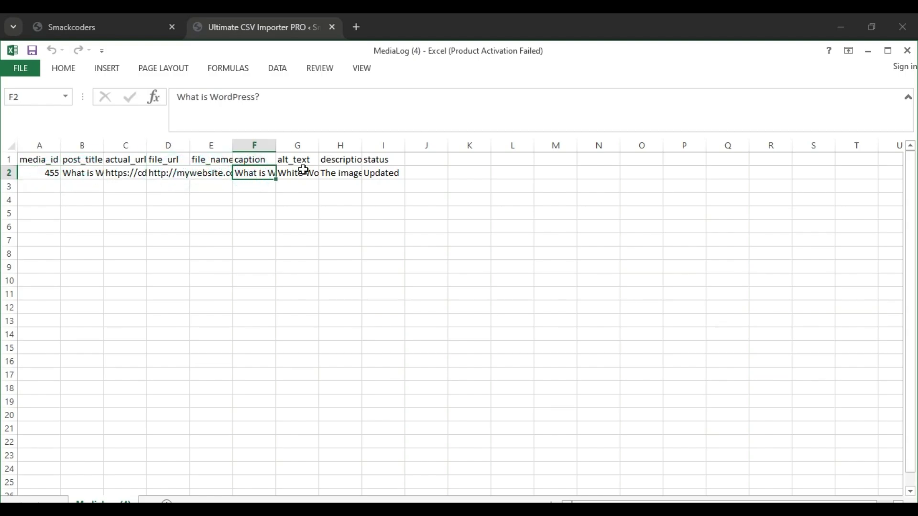
{"action": "left_click", "coordinate": [302, 171]}
{"action": "left_click", "coordinate": [340, 171]}
{"action": "left_click", "coordinate": [378, 172]}
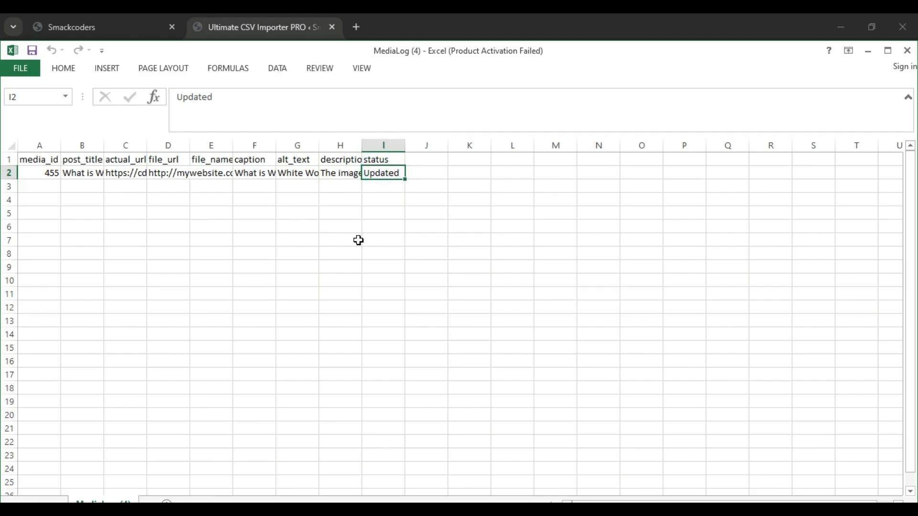
Step: Close the MediaLog (4) workbook, dismiss the FailedLog workbook and return to the import results in the browser
{"action": "left_click", "coordinate": [907, 51]}
{"action": "left_click", "coordinate": [550, 210]}
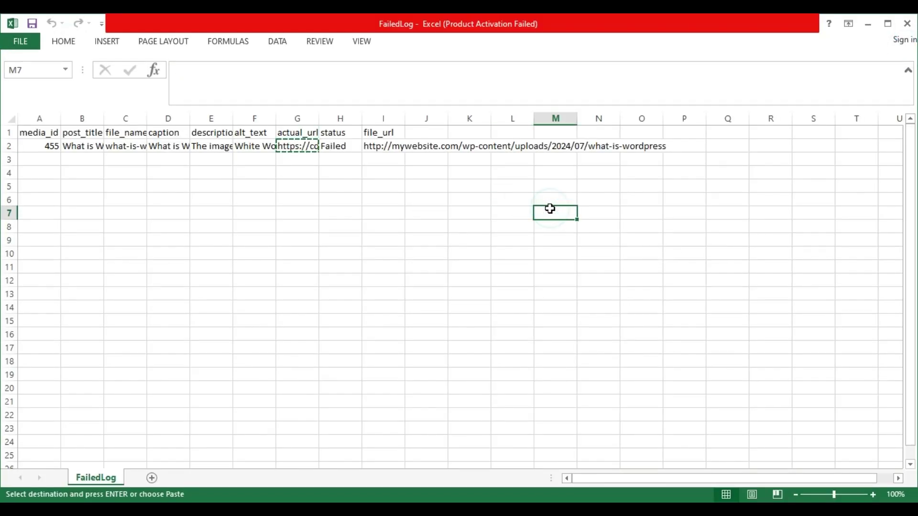
{"action": "left_click", "coordinate": [907, 23]}
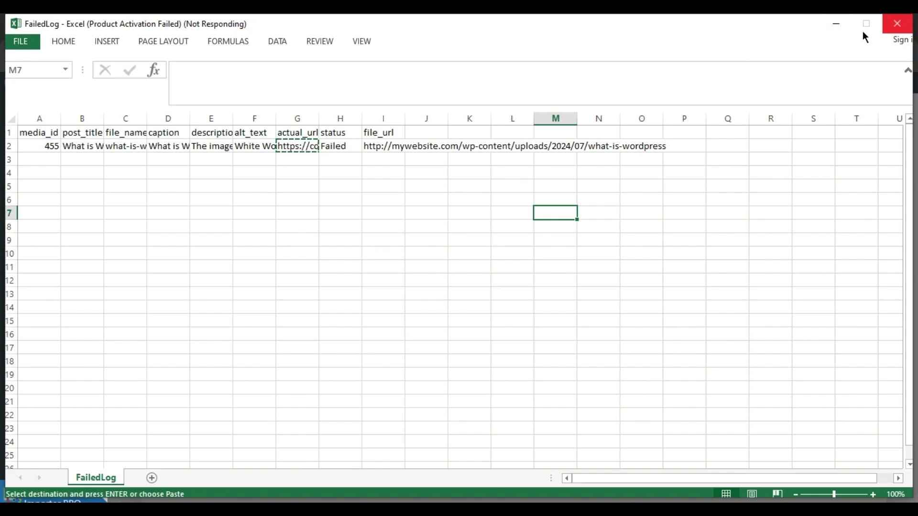
{"action": "left_click", "coordinate": [835, 25]}
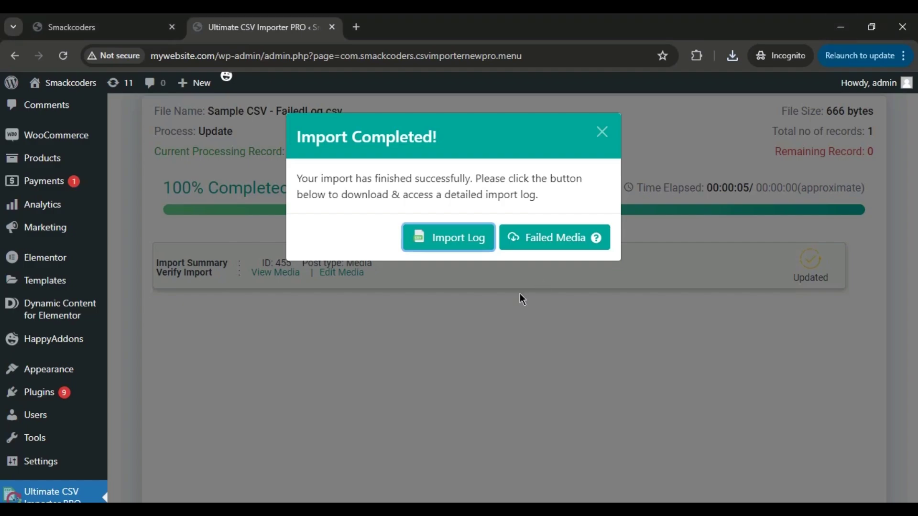
Step: Request the Failed Media log for this import and dismiss the import completion dialog
{"action": "left_click", "coordinate": [532, 241]}
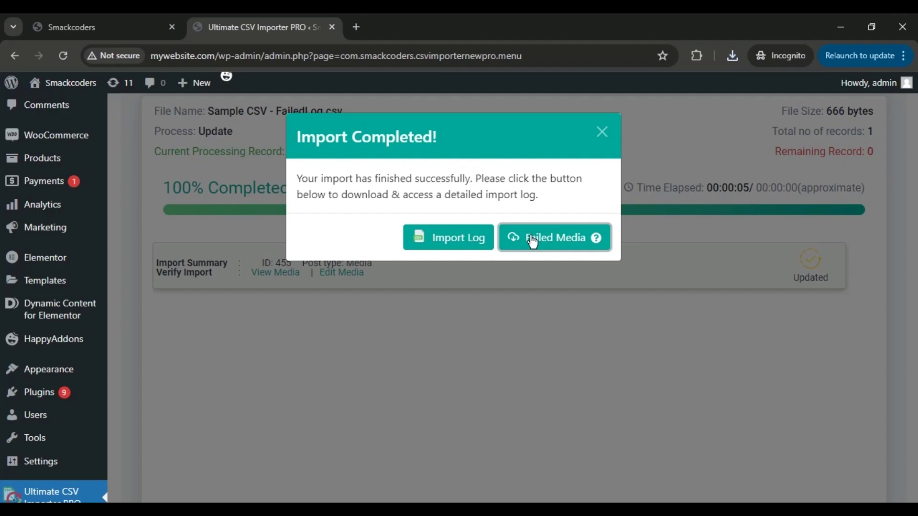
{"action": "left_click", "coordinate": [603, 136]}
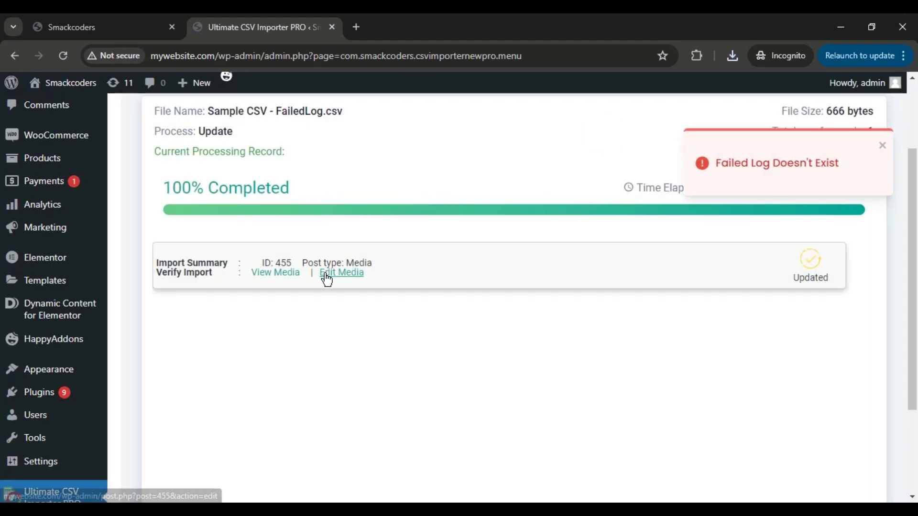
Step: Open the updated media item for editing from the import summary and review its image, alternative text, caption and description
{"action": "left_click", "coordinate": [327, 273]}
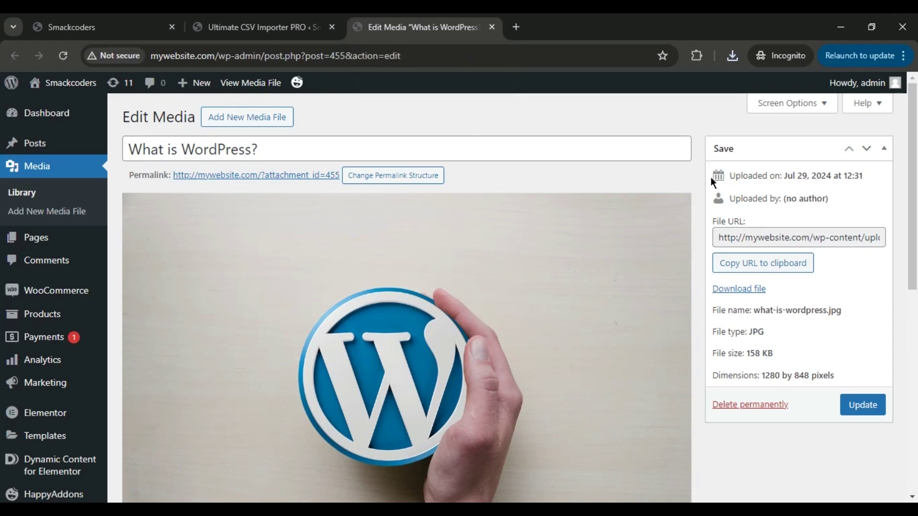
{"action": "scroll", "coordinate": [2, 178], "scroll_direction": "down", "scroll_amount": 9}
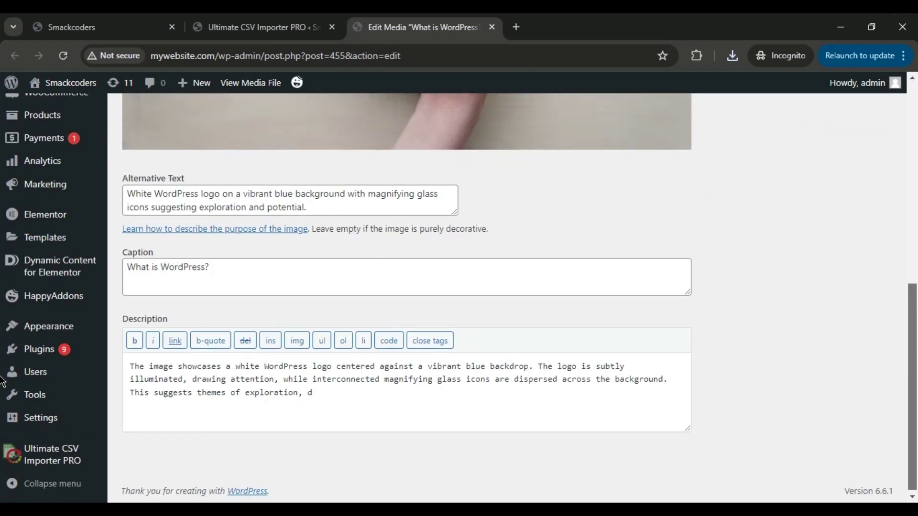
{"action": "scroll", "coordinate": [2, 403], "scroll_direction": "up", "scroll_amount": 9}
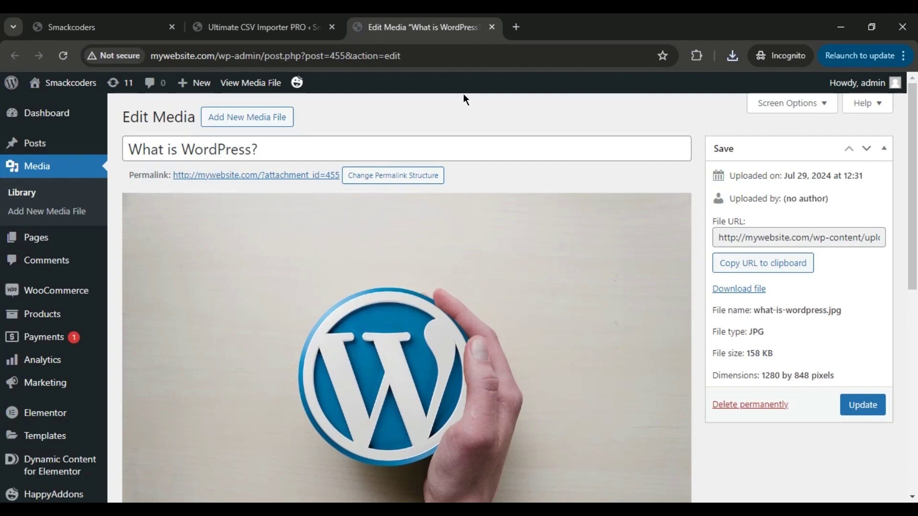
Step: Open the Media Library, inspect the attachment details of the WordPress logo image and close them
{"action": "left_click", "coordinate": [69, 173]}
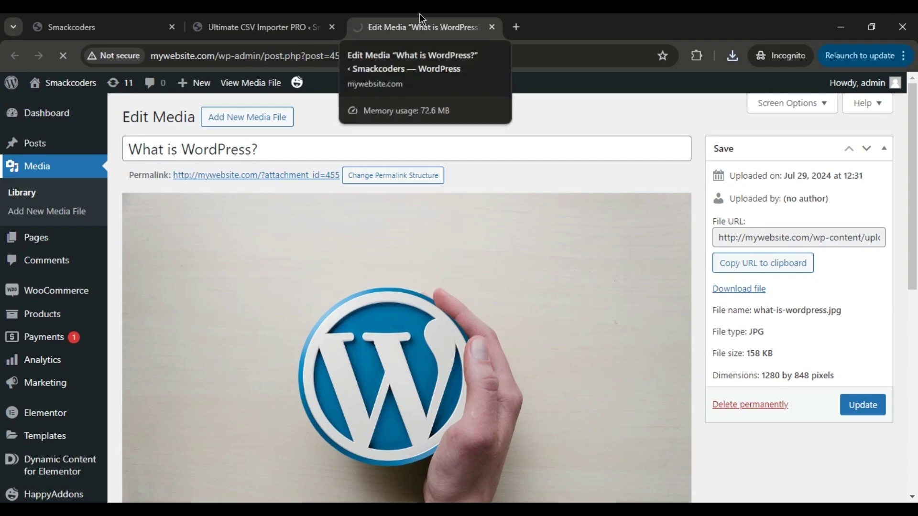
{"action": "left_click", "coordinate": [305, 15]}
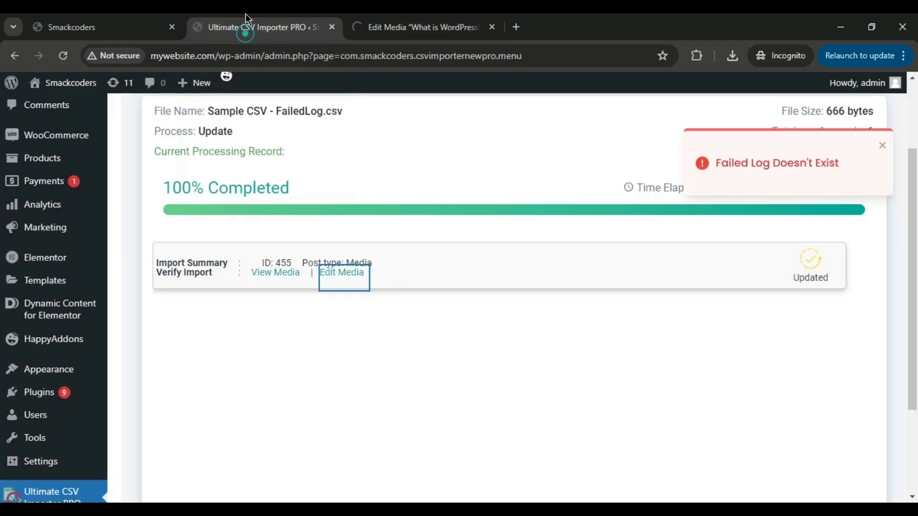
{"action": "left_click", "coordinate": [462, 25]}
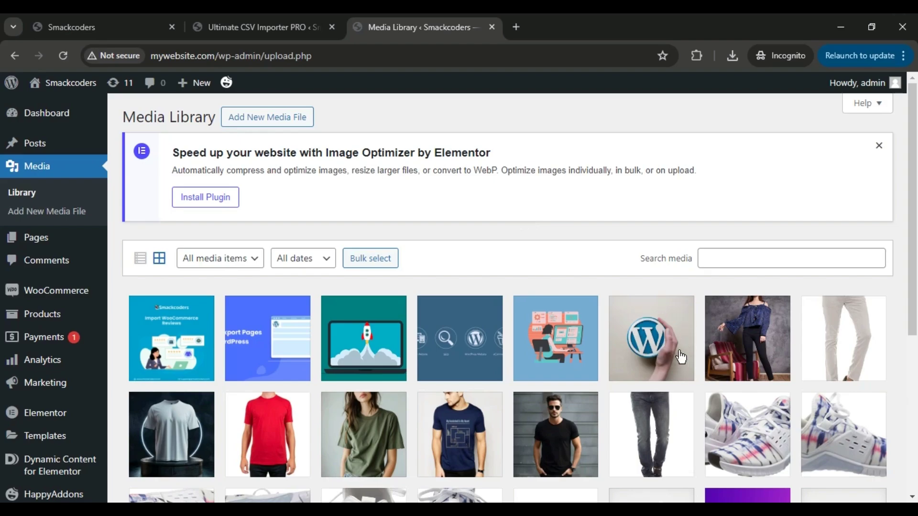
{"action": "left_click", "coordinate": [662, 318]}
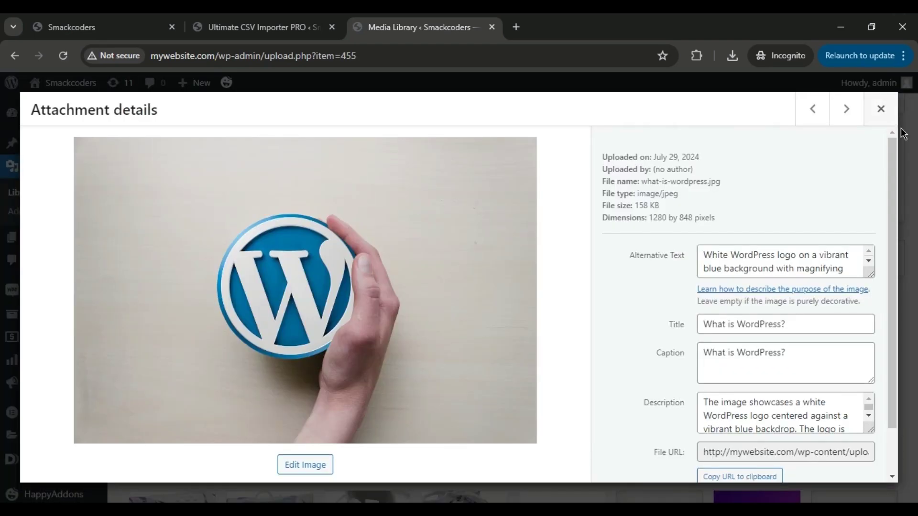
{"action": "left_click", "coordinate": [881, 110]}
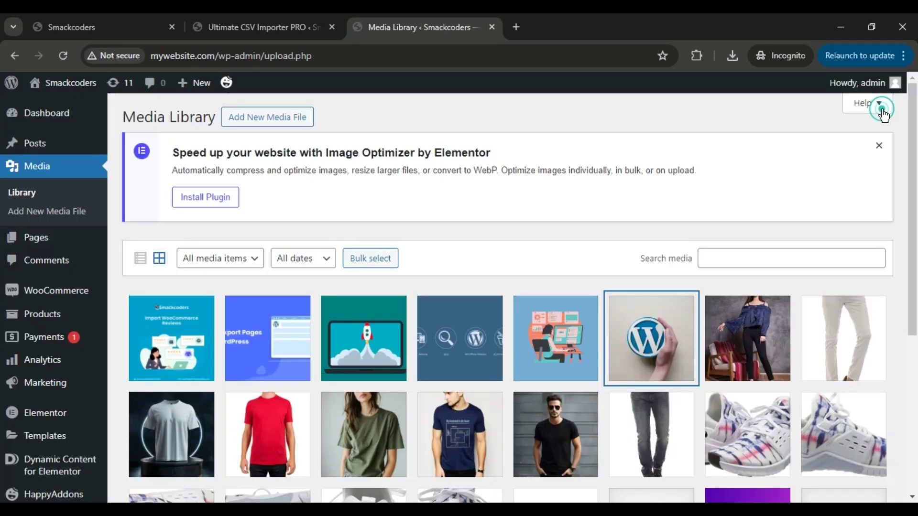